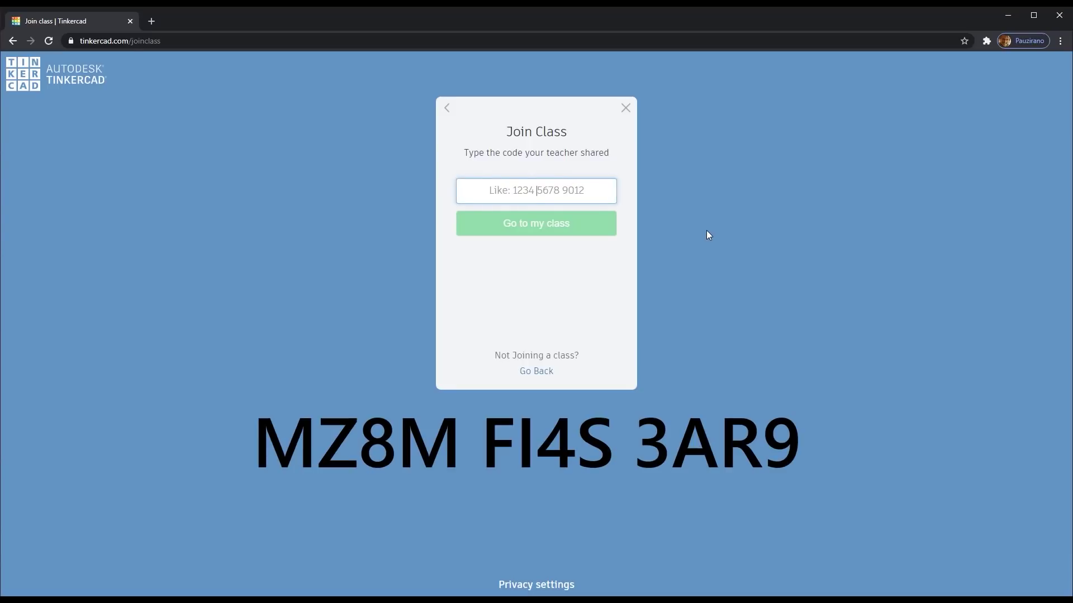
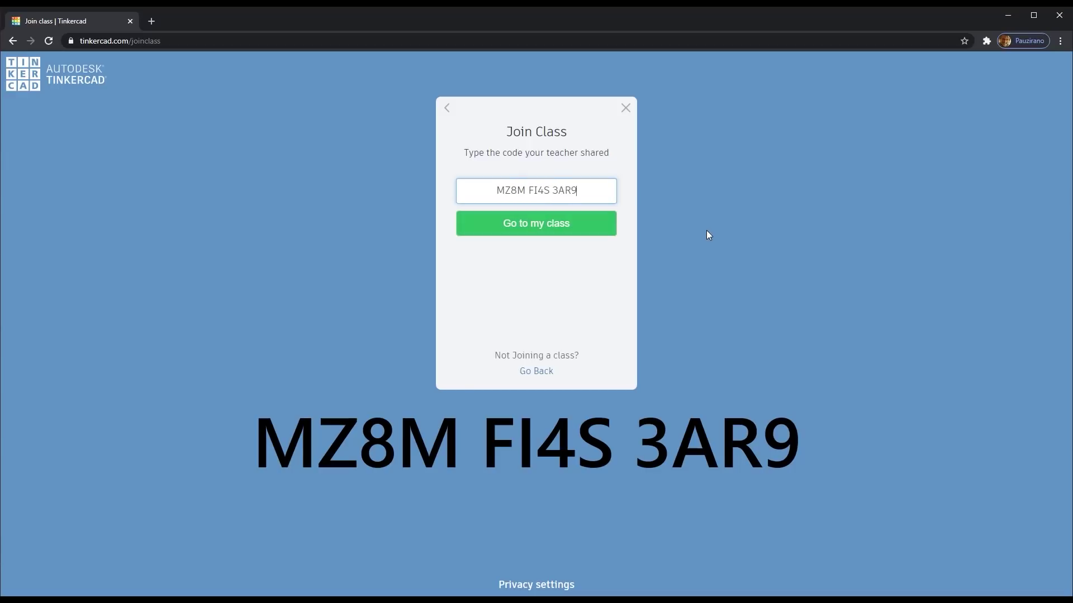
- Join the 3D LIKOVNA KULTURA class with its class code under the nickname 'učenik'
click(584, 236)
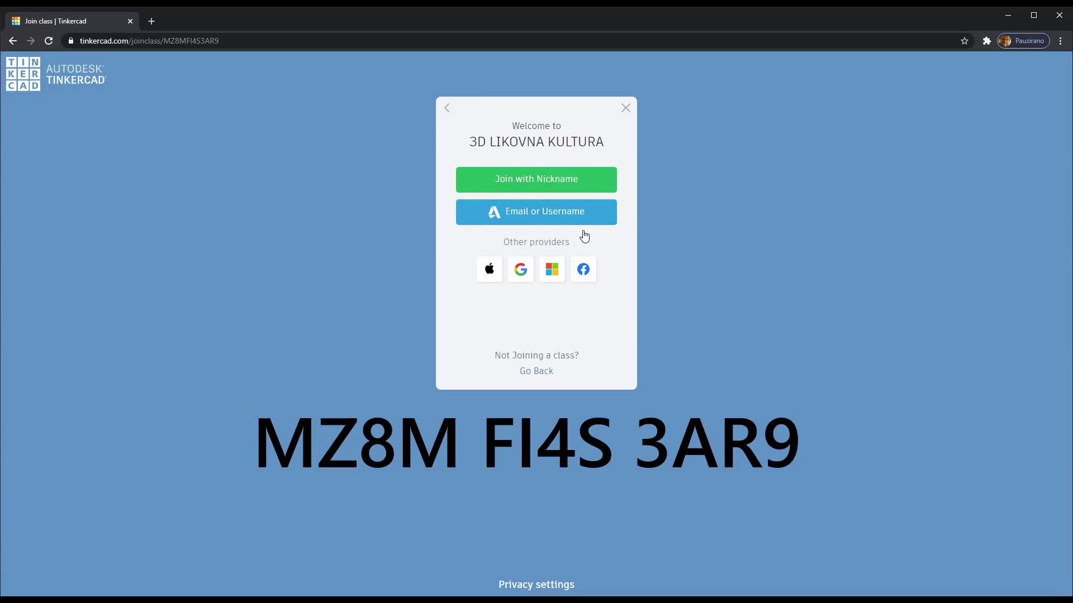
click(578, 191)
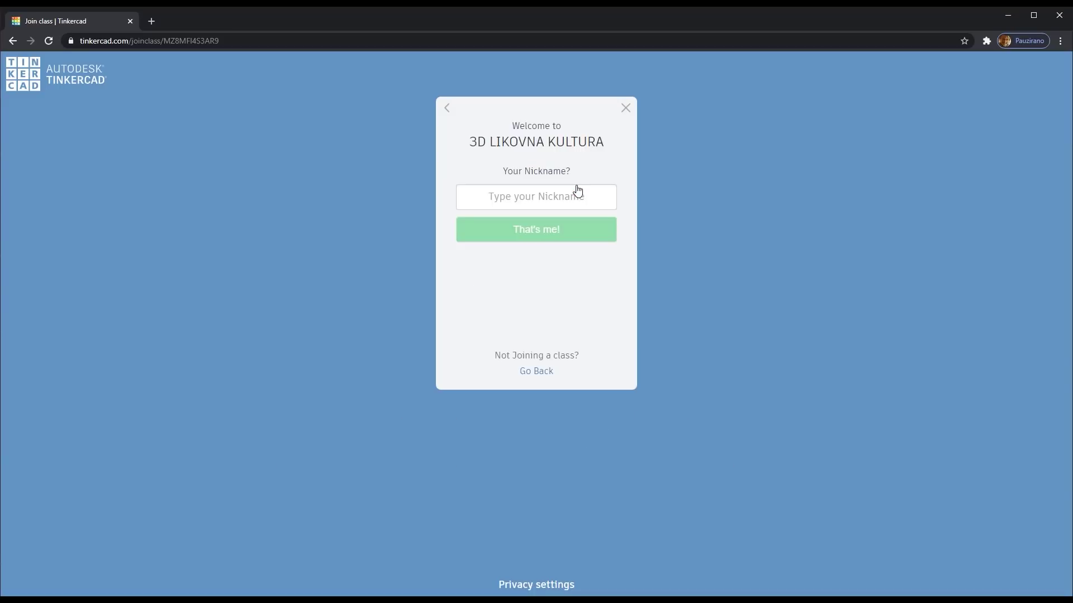
click(556, 198)
text(učenik)
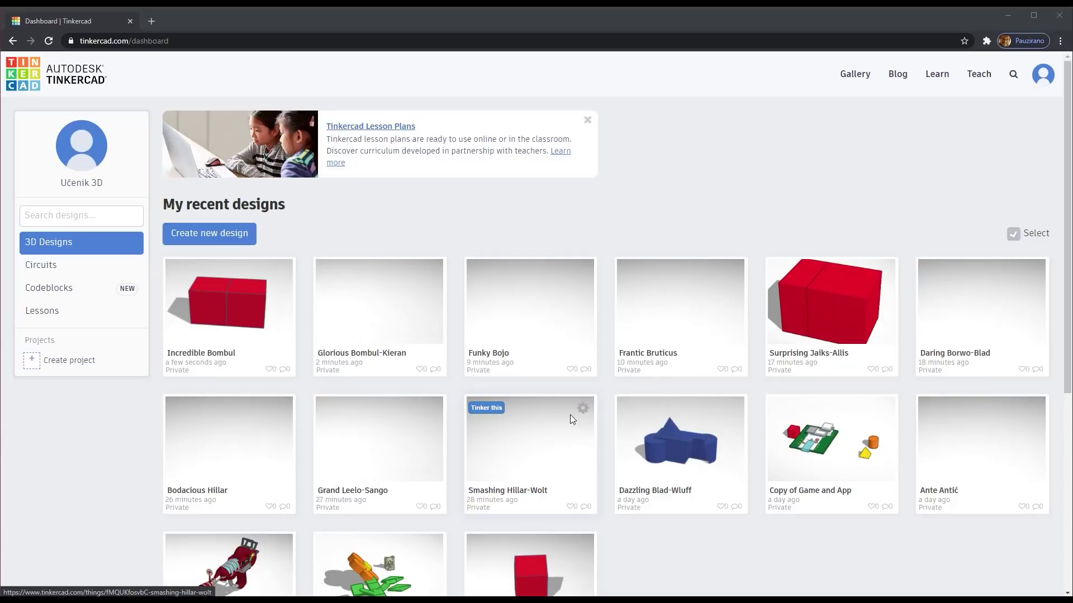
- Create the new blank design 'Shiny Snaget' and browse the Basic Shapes panel
click(213, 236)
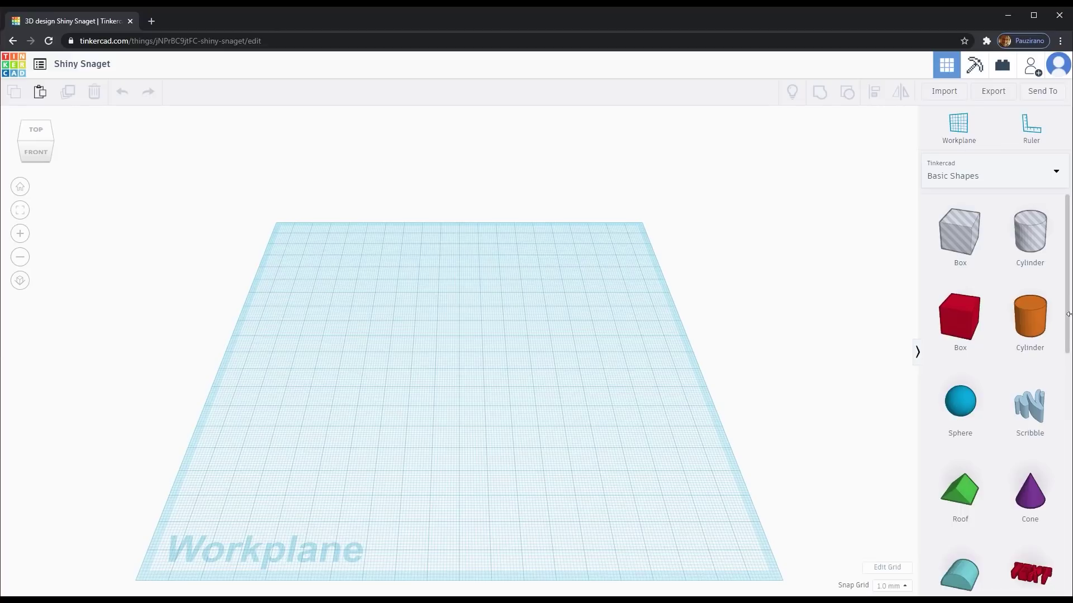
scroll(994, 376, down, 4)
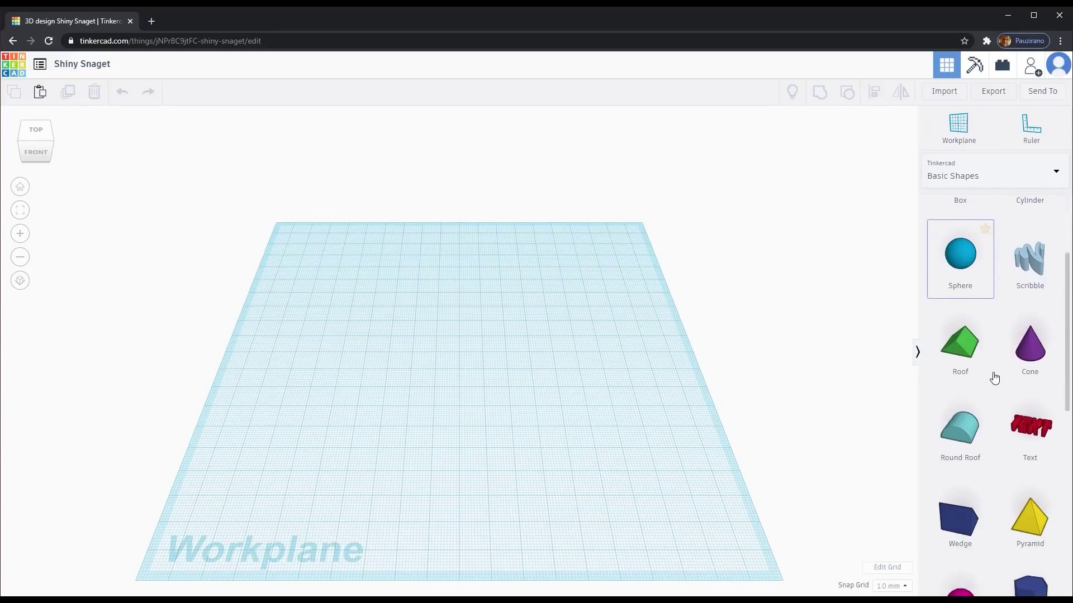
scroll(992, 377, down, 8)
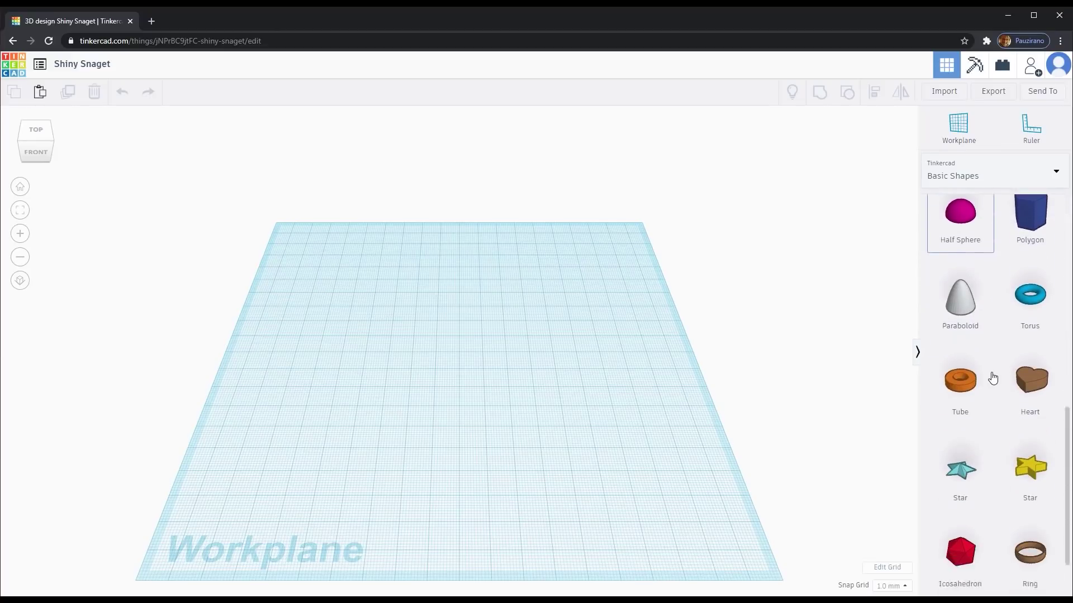
scroll(992, 379, up, 6)
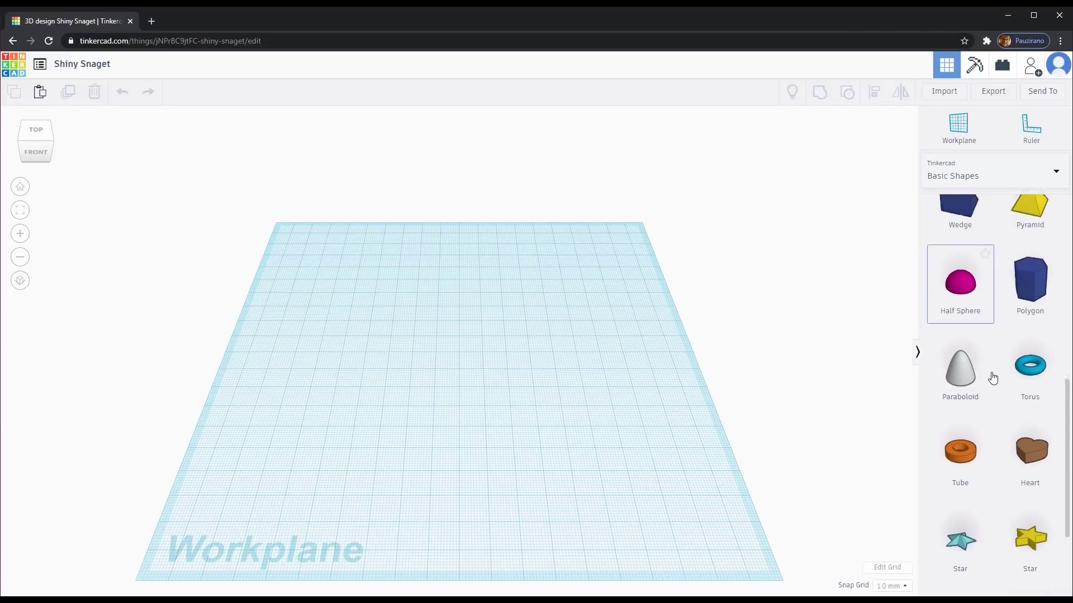
scroll(698, 403, up, 1)
scroll(698, 403, up, 2)
scroll(697, 402, down, 2)
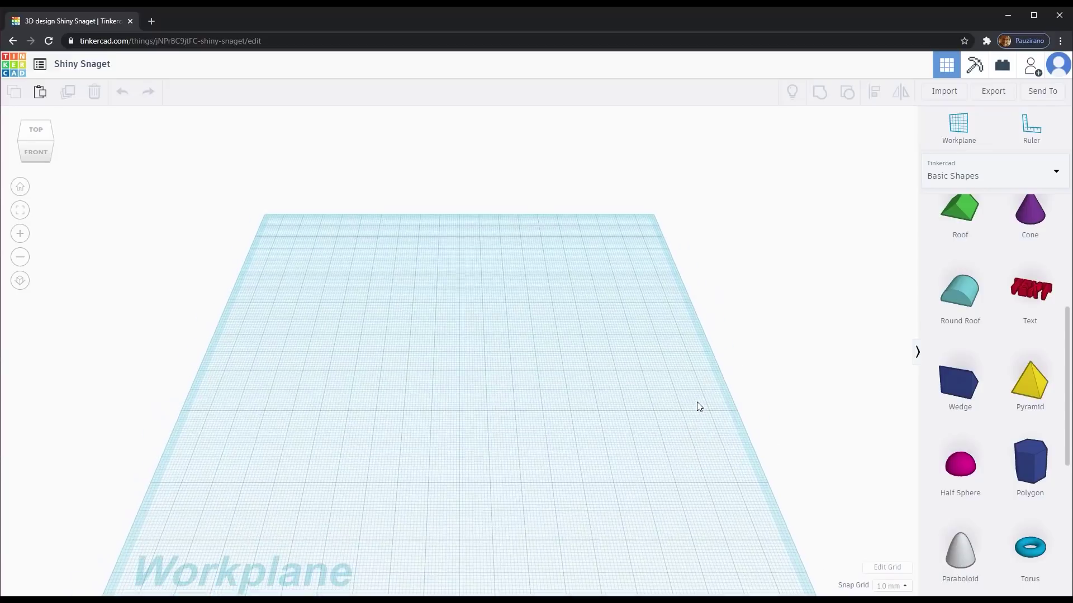
scroll(960, 372, up, 5)
- Place a red box on the workplane and paste a copy beside it
drag(959, 317, 347, 480)
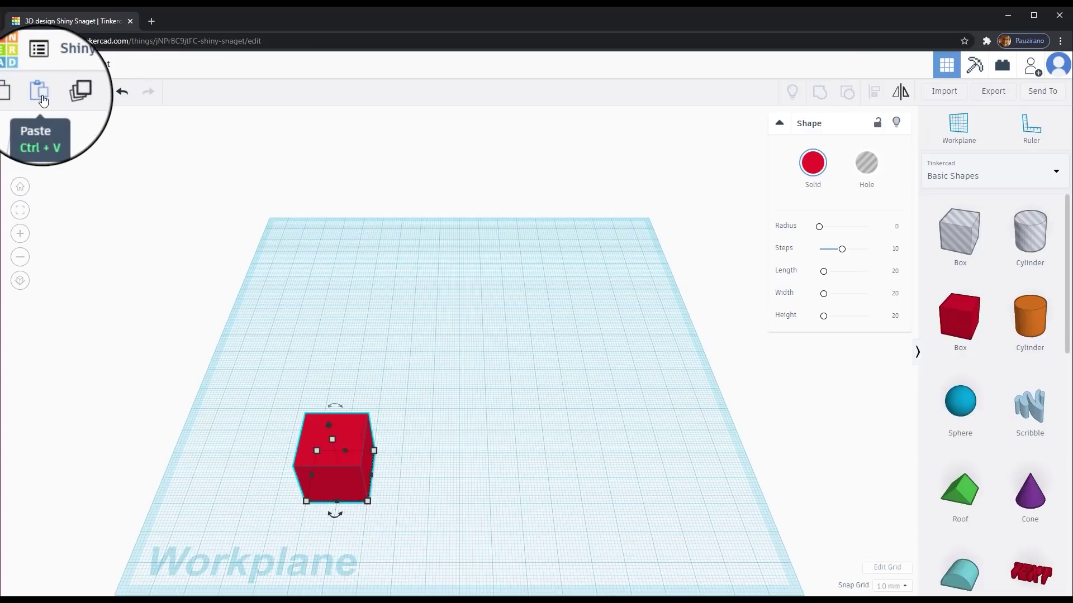
click(42, 96)
drag(385, 468, 417, 467)
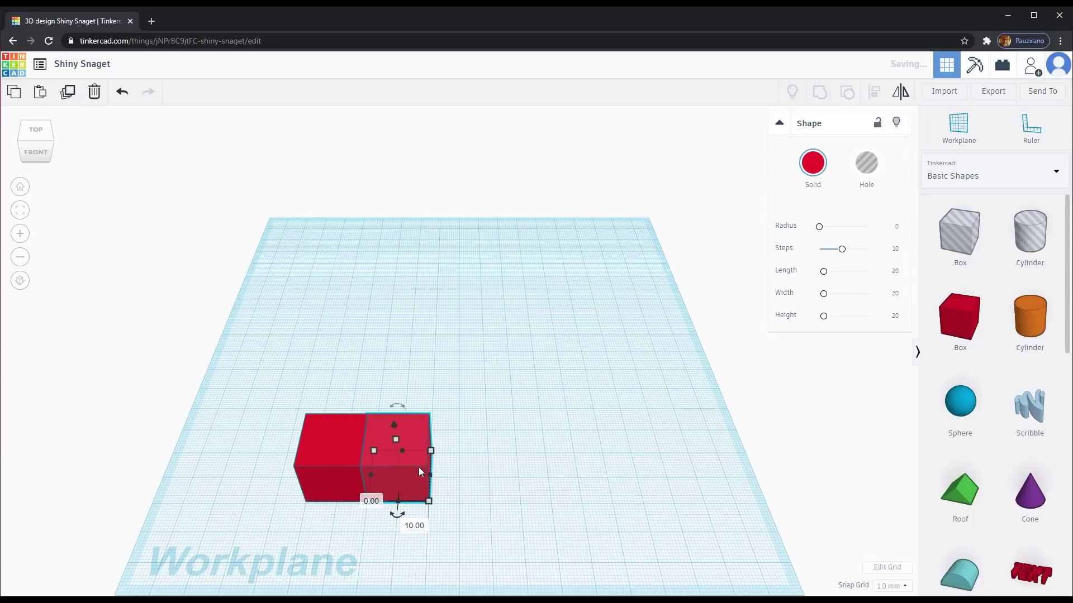
- Duplicate the box twice, stepping back and right, then delete the newest and undo the deletion
click(67, 93)
drag(418, 481, 448, 444)
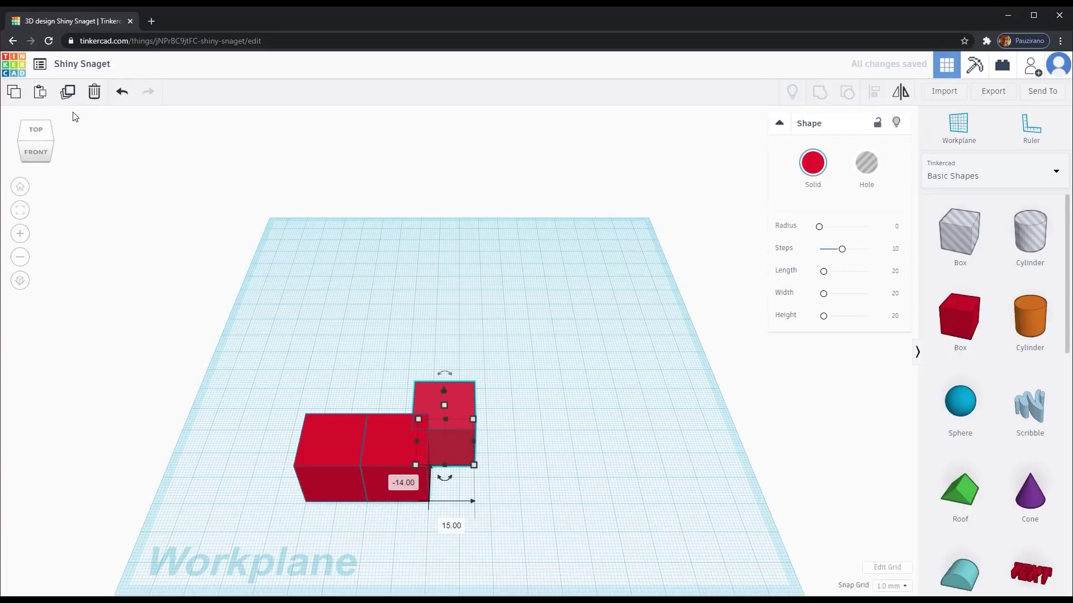
click(68, 93)
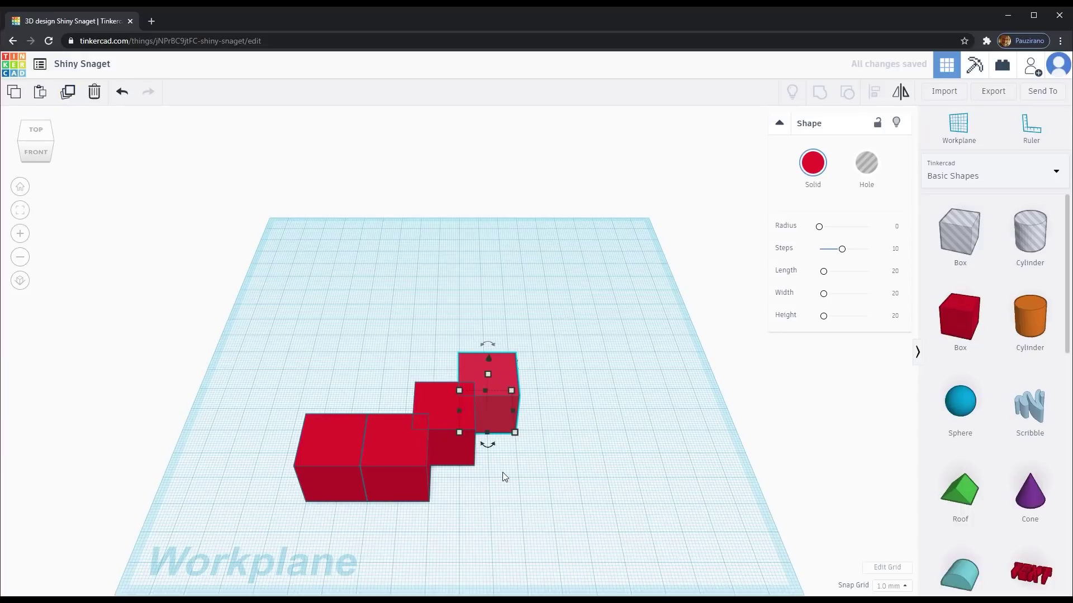
click(93, 92)
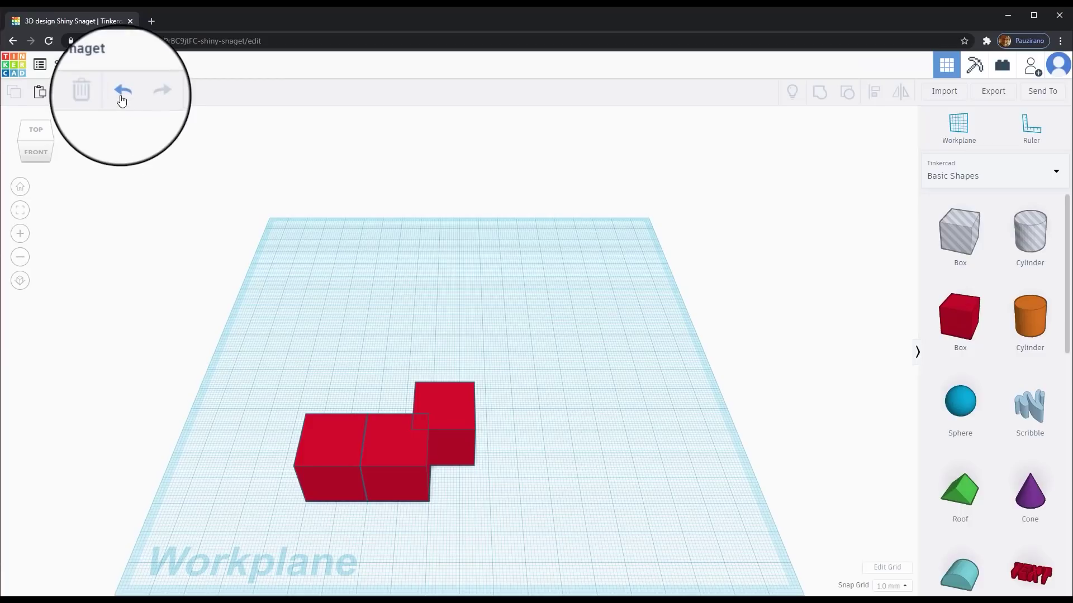
click(122, 93)
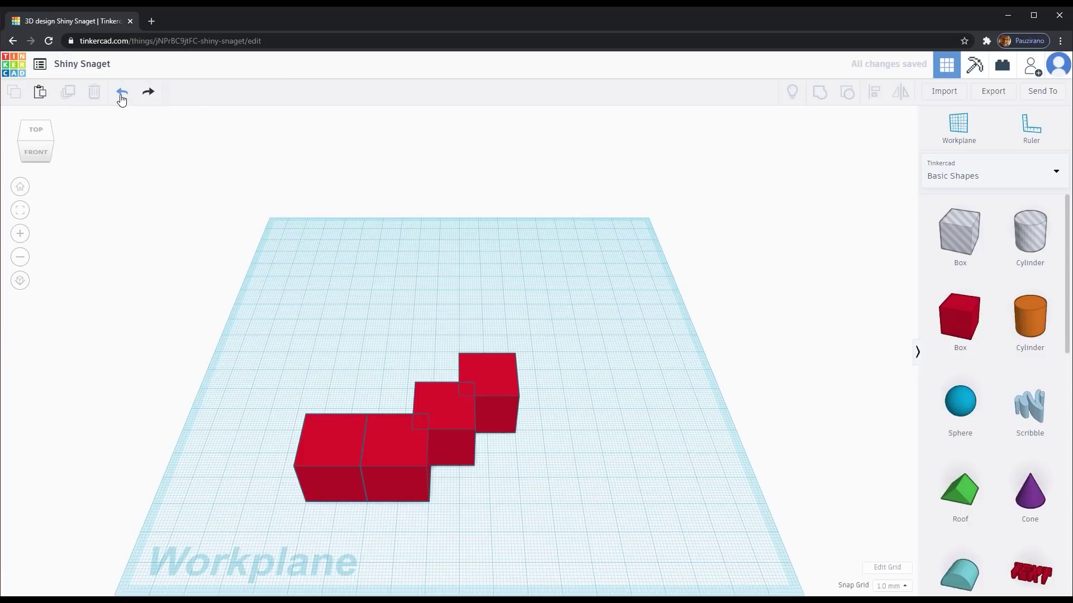
drag(250, 303, 564, 558)
drag(555, 301, 420, 457)
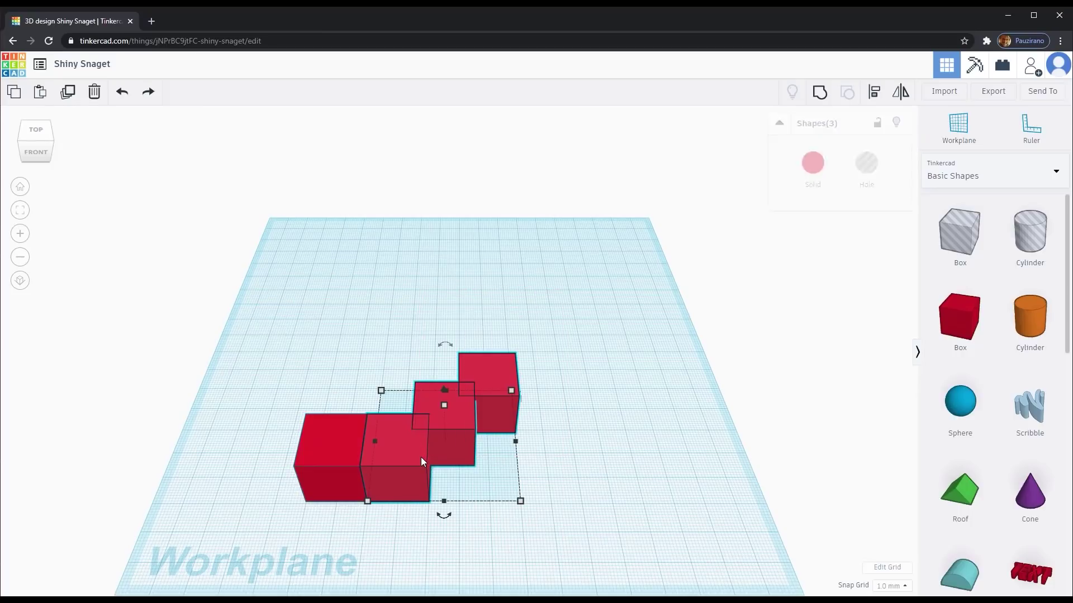
drag(519, 354, 452, 457)
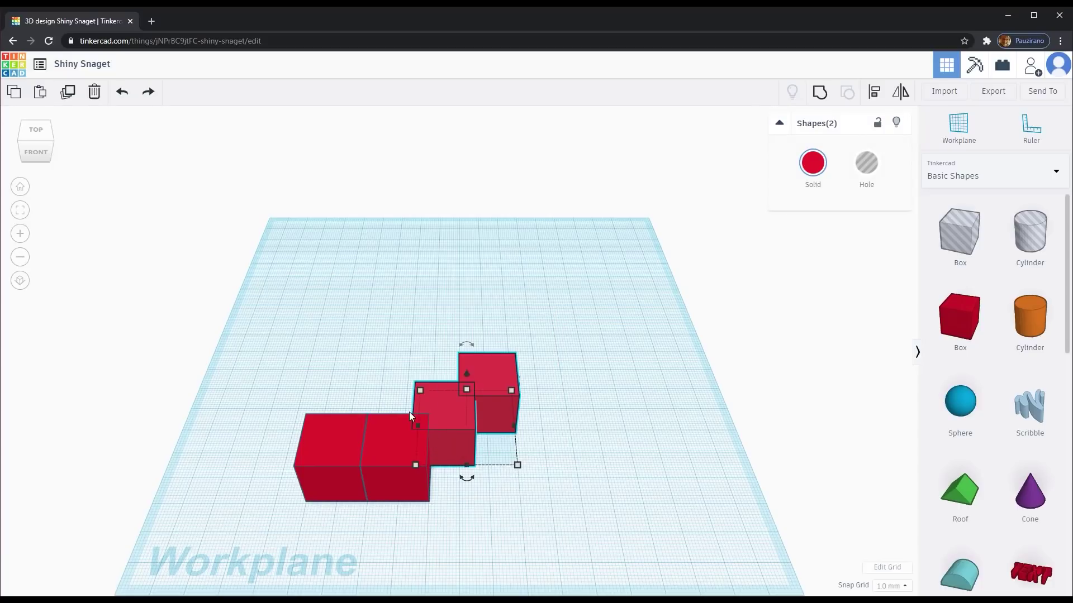
drag(278, 319, 546, 532)
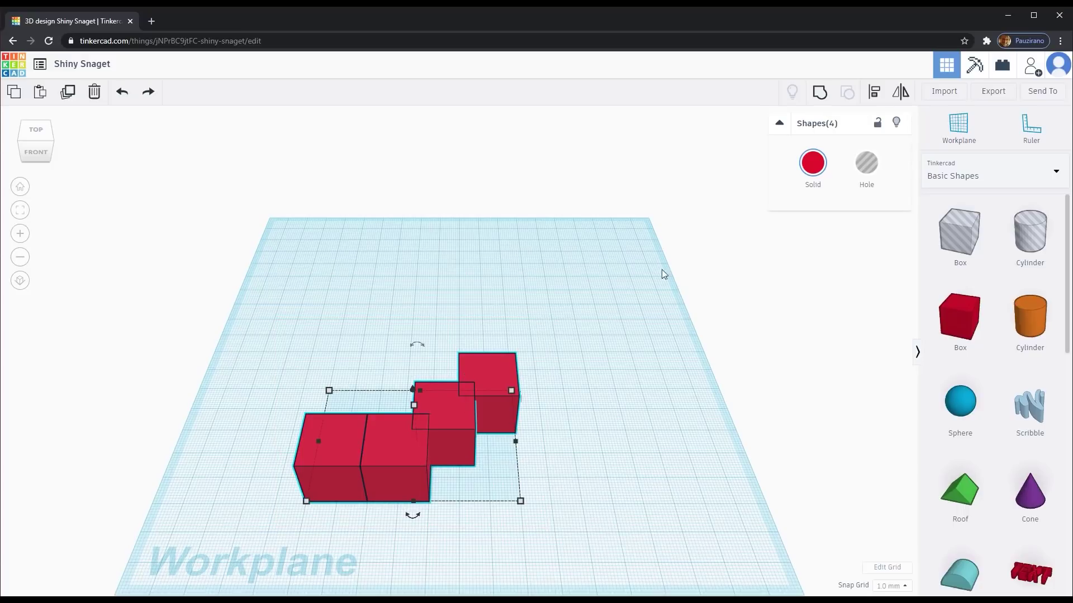
click(820, 93)
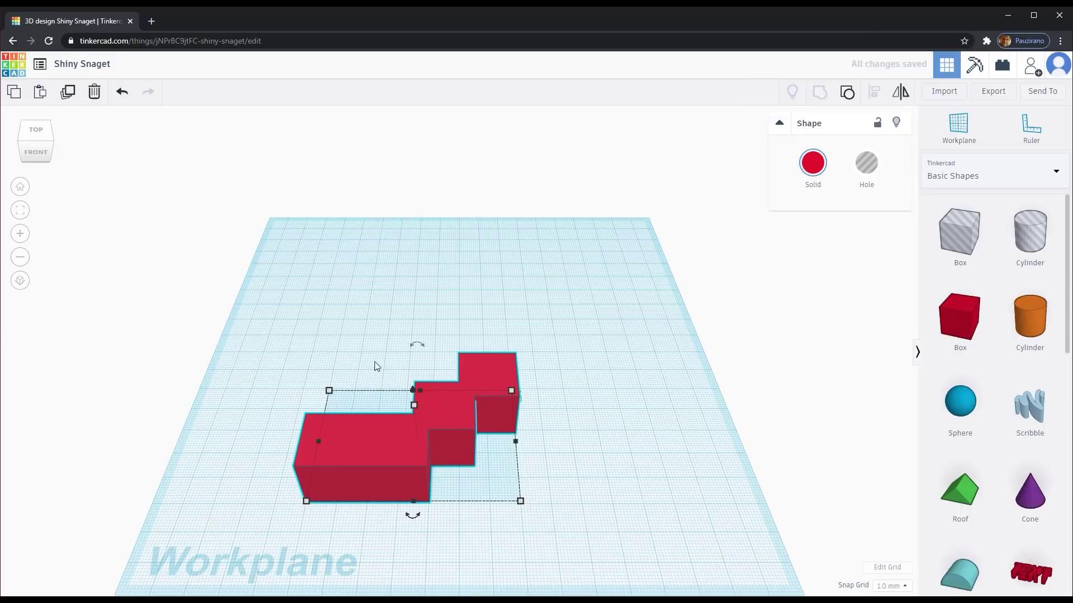
drag(278, 307, 571, 542)
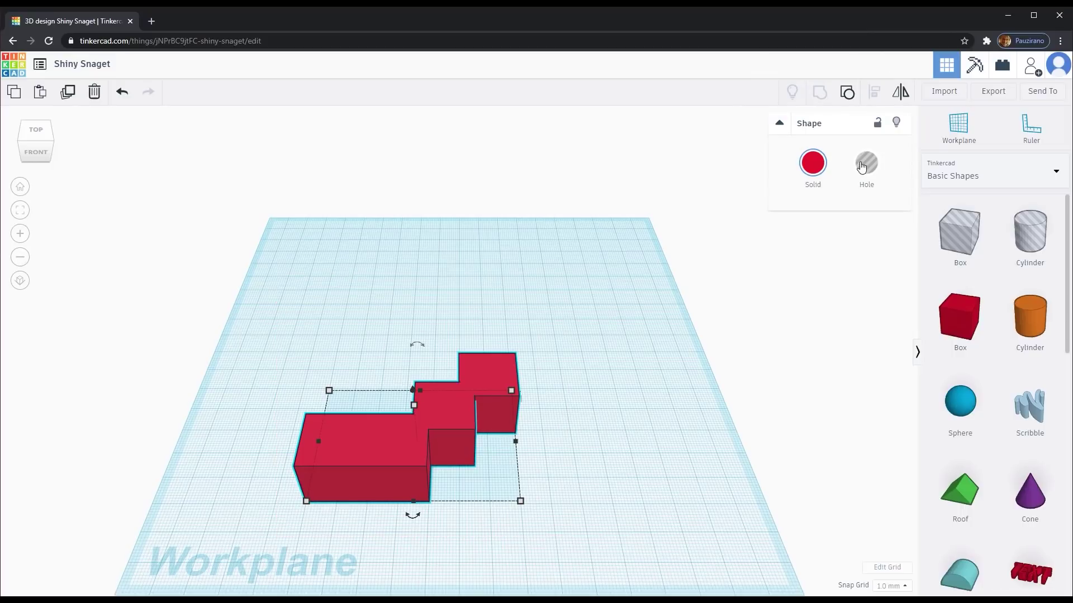
click(847, 92)
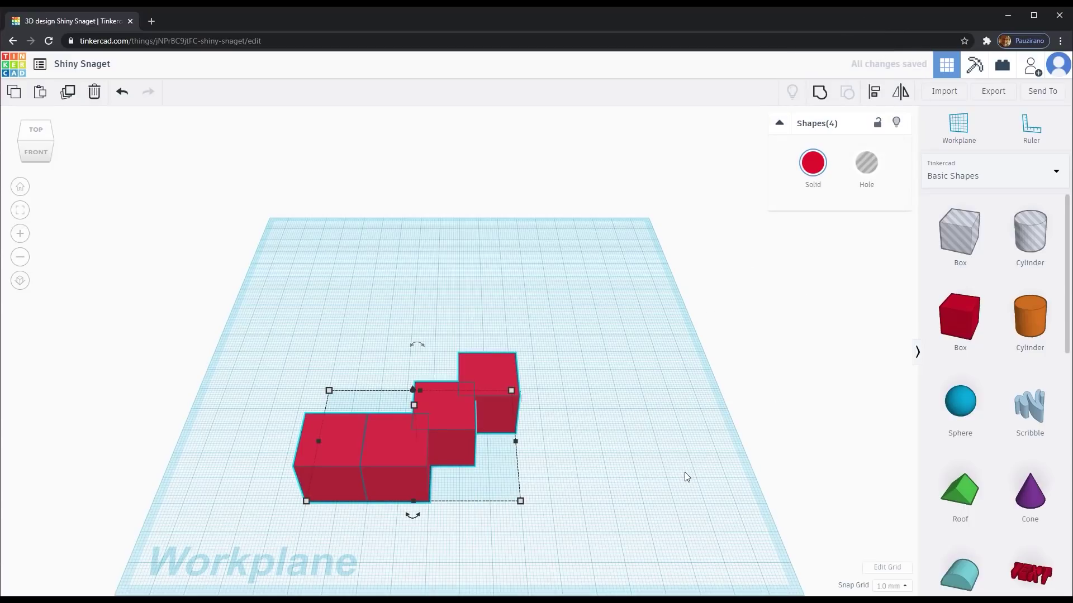
drag(300, 297, 578, 506)
- Mirror the four boxes left-right, front-back, then left-right again
click(900, 92)
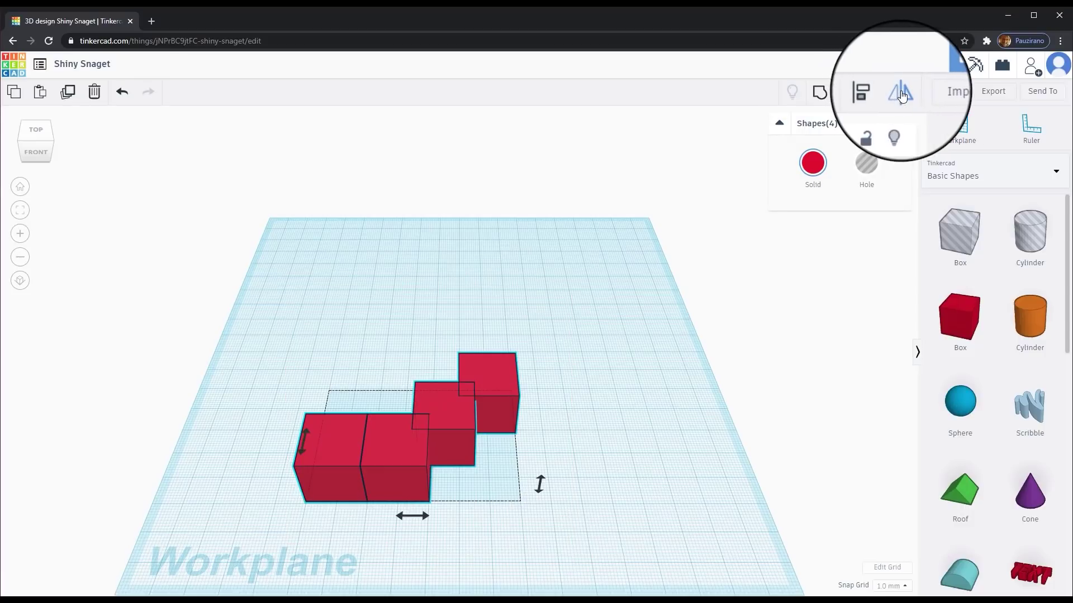
click(413, 515)
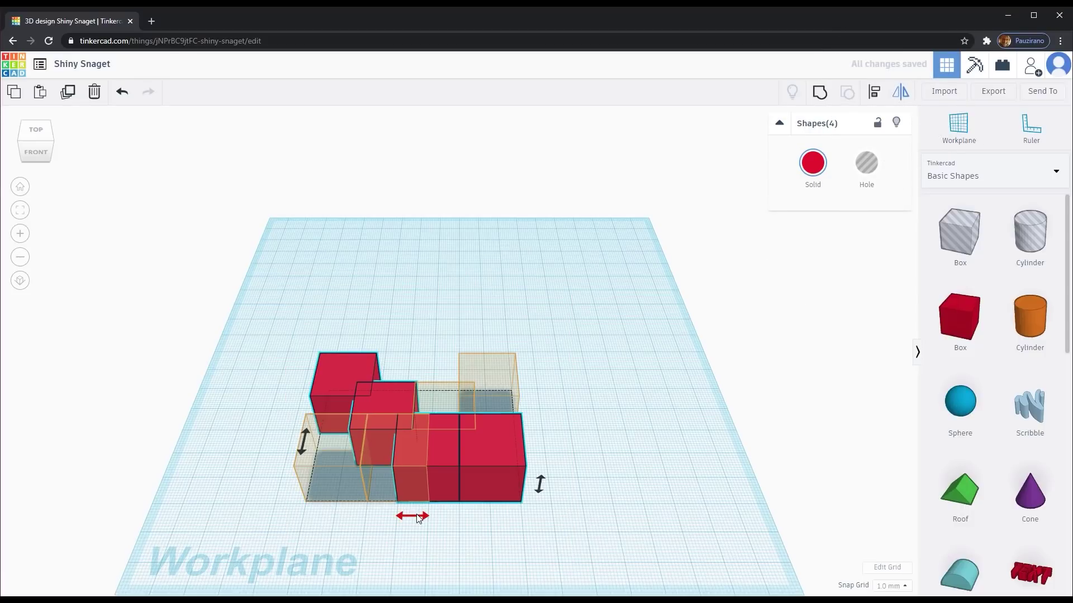
click(300, 445)
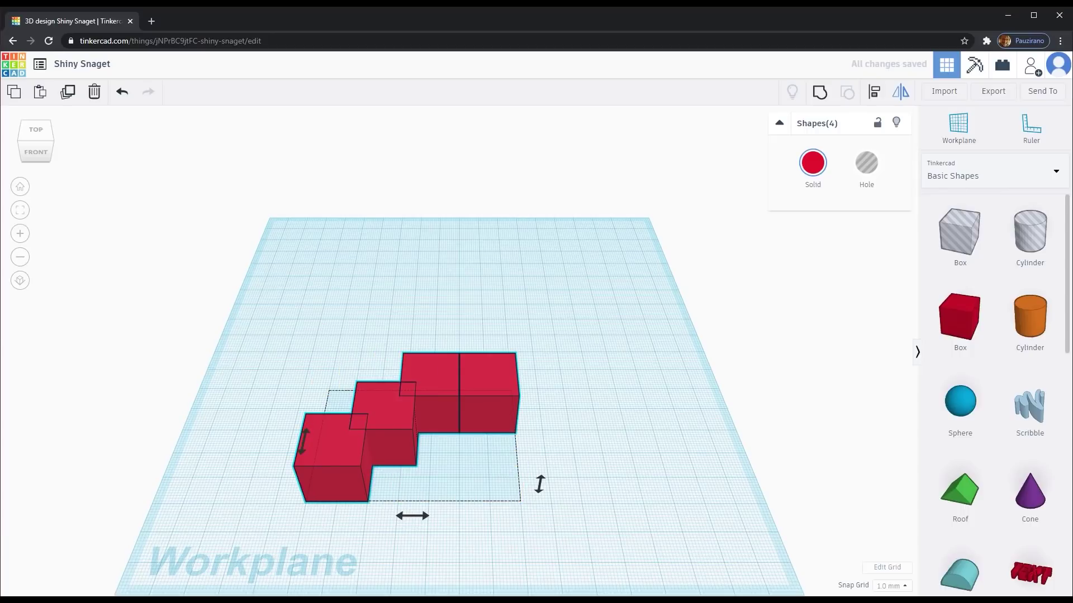
click(413, 516)
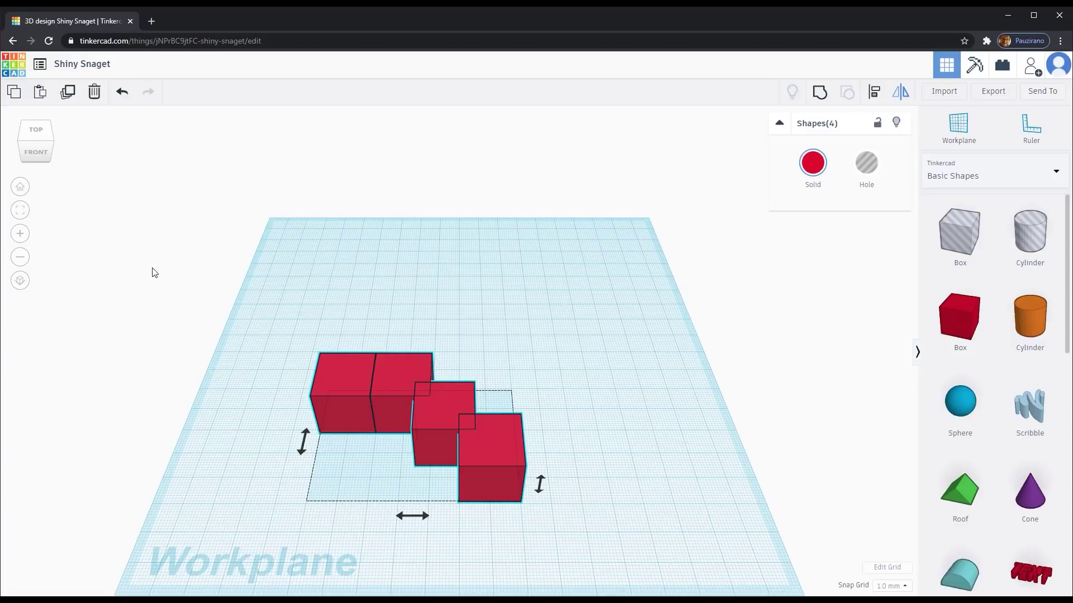
click(41, 136)
mouse_move(38, 139)
mouse_down()
mouse_move(47, 131)
mouse_move(36, 132)
mouse_up()
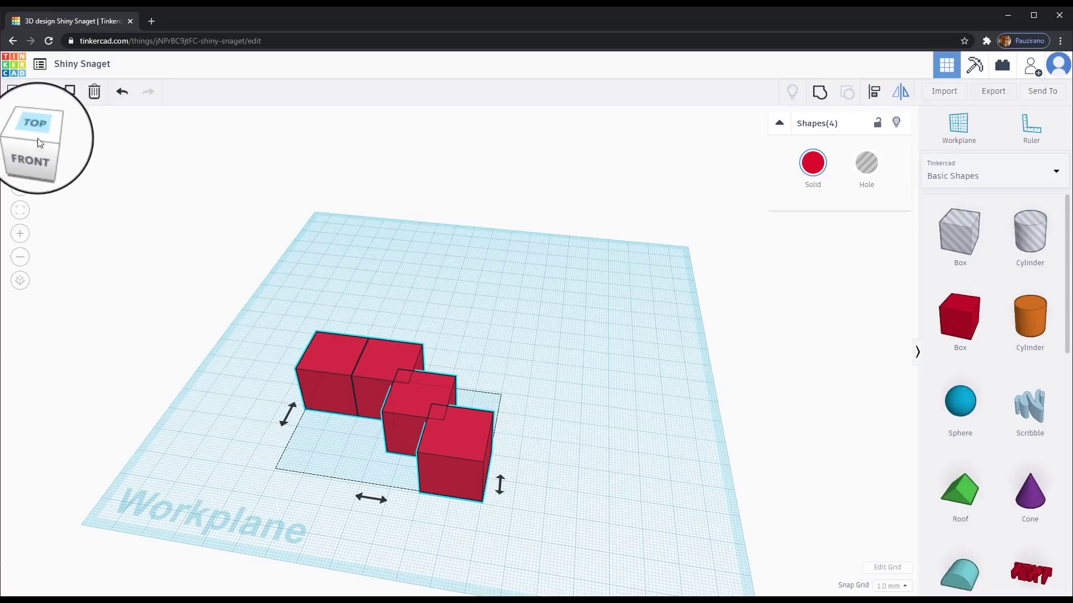
click(42, 129)
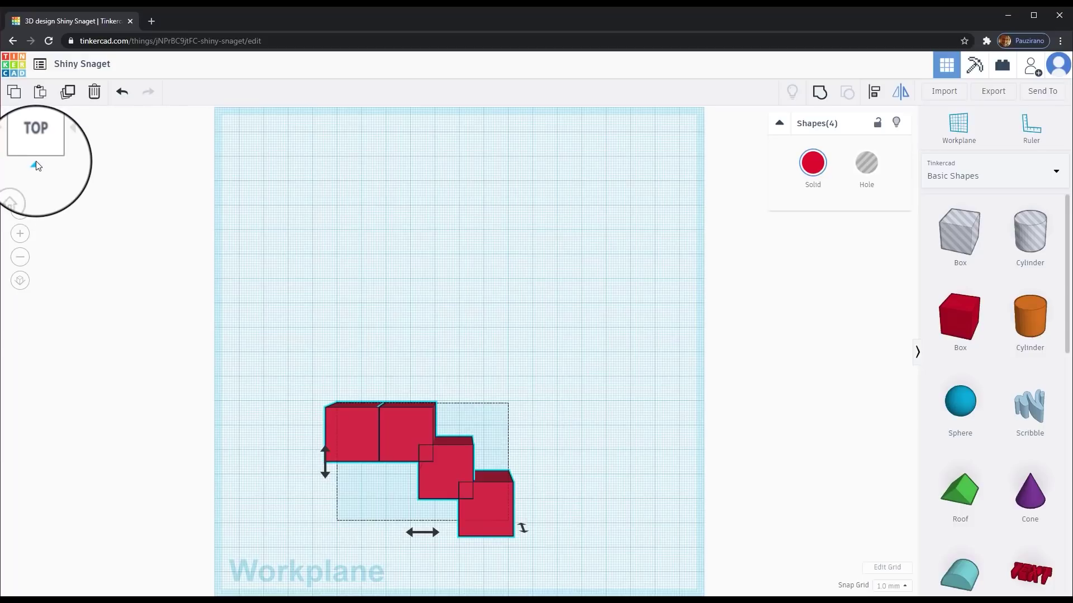
click(36, 165)
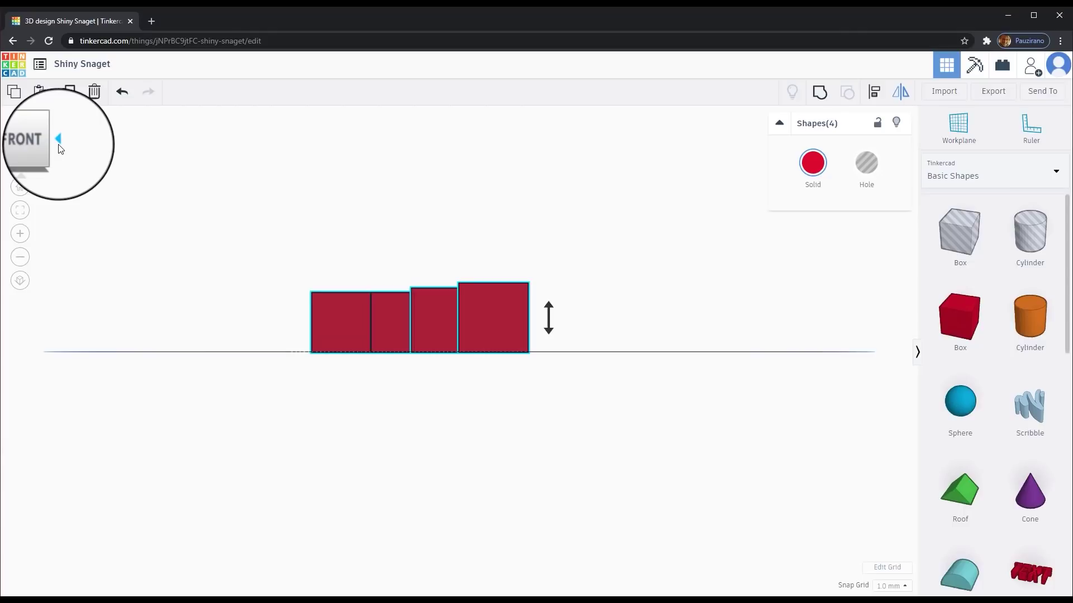
click(59, 140)
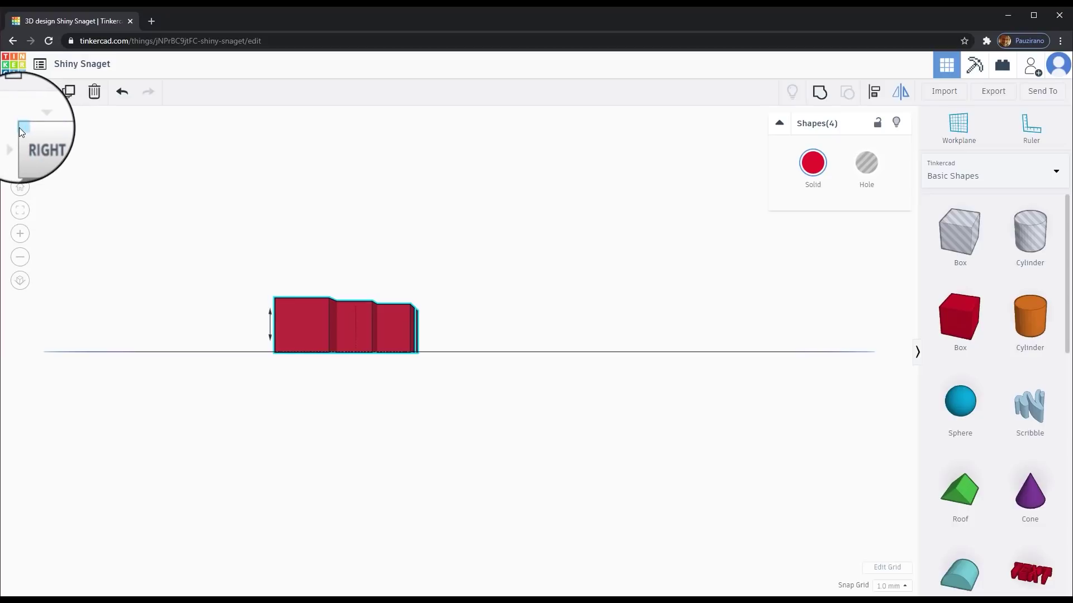
click(20, 129)
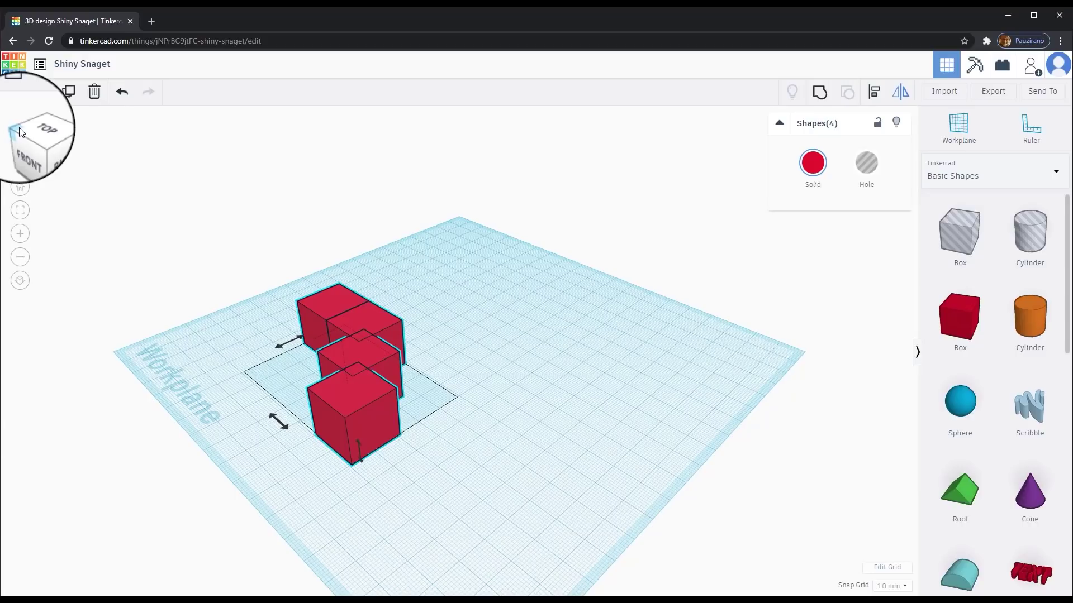
click(22, 134)
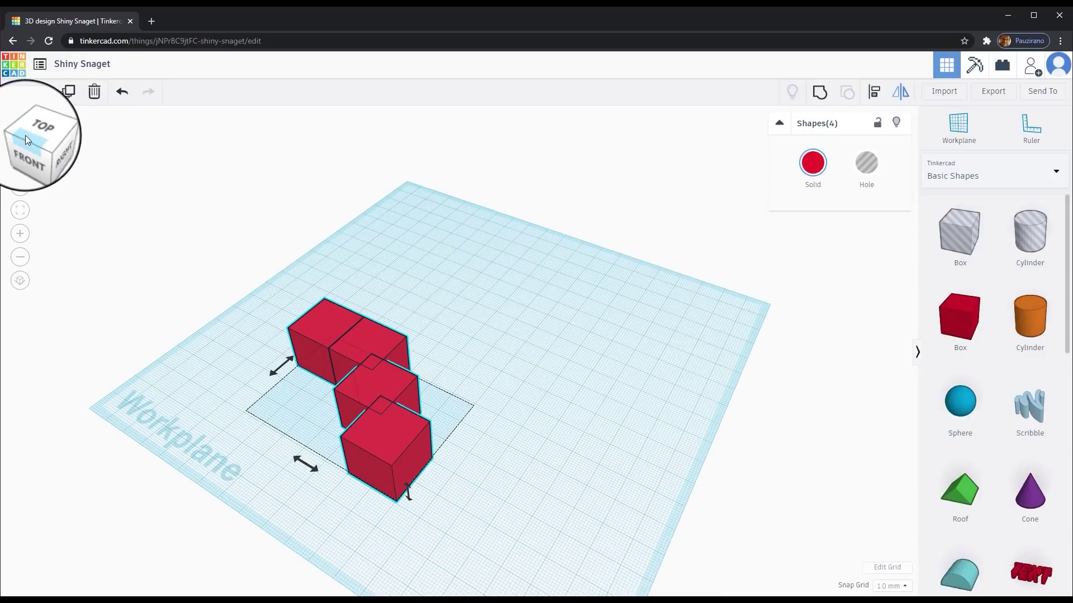
click(21, 136)
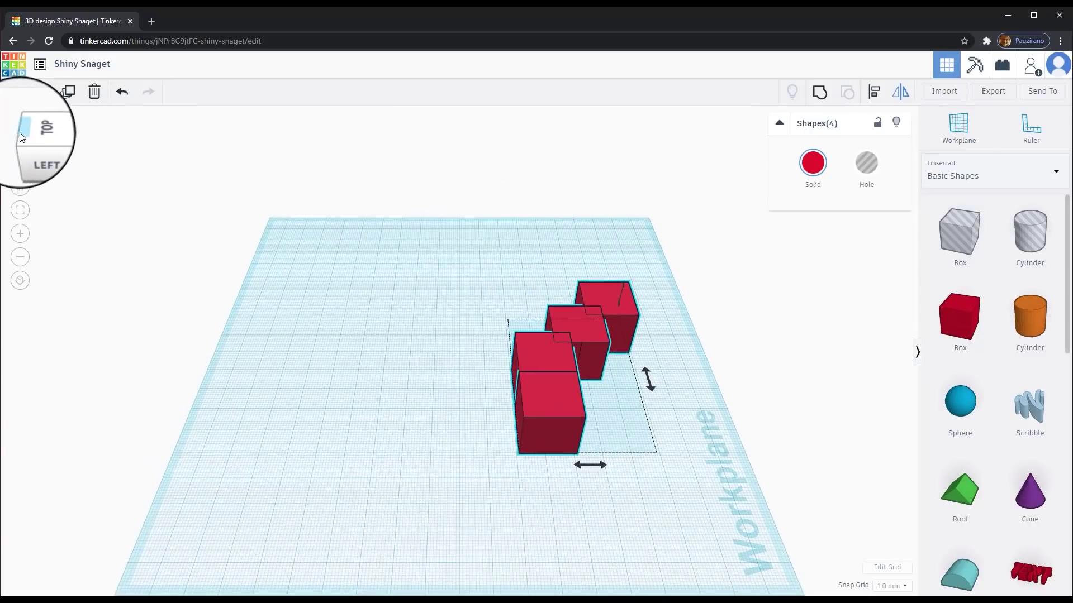
click(19, 189)
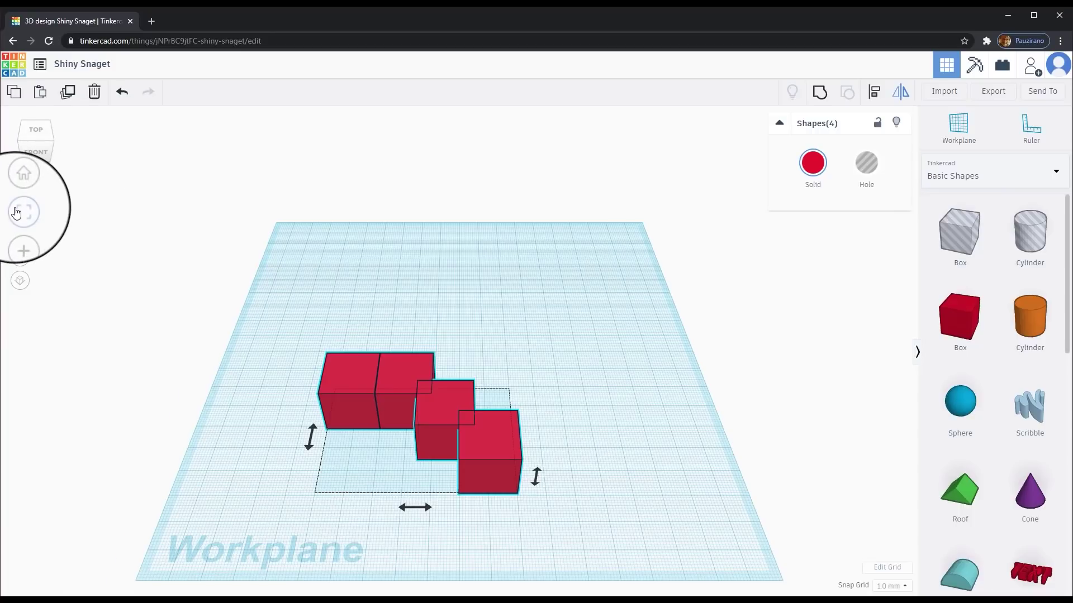
drag(280, 282, 448, 448)
click(20, 211)
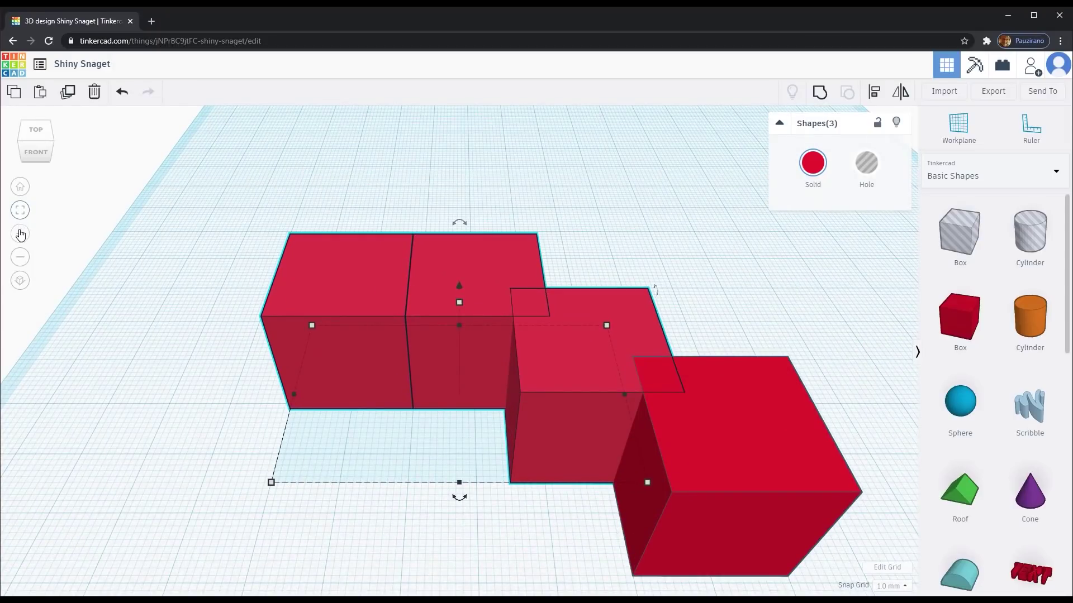
click(20, 234)
click(21, 235)
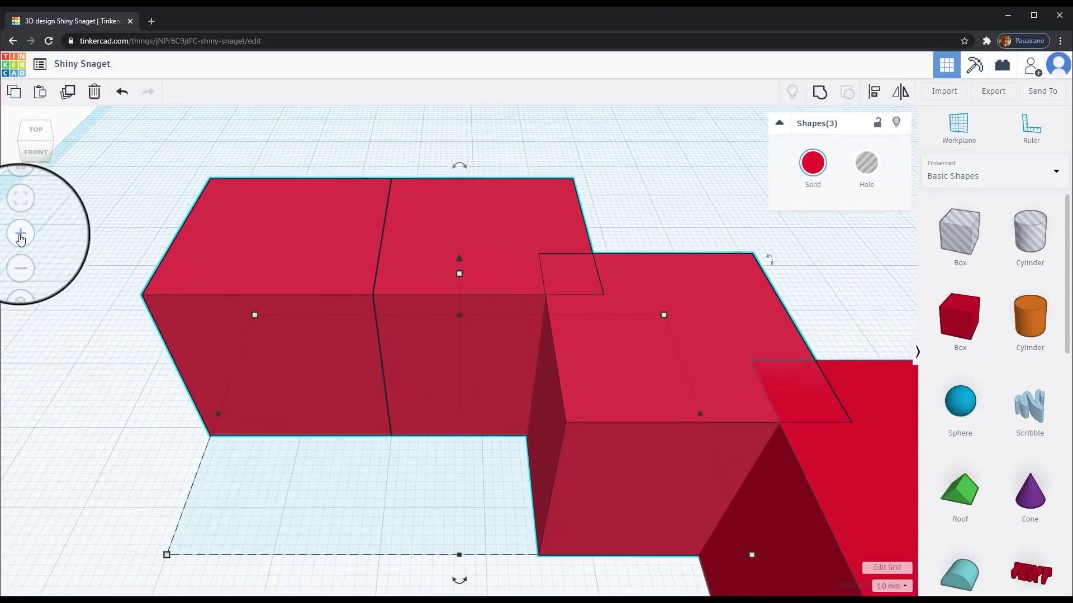
click(20, 235)
click(20, 258)
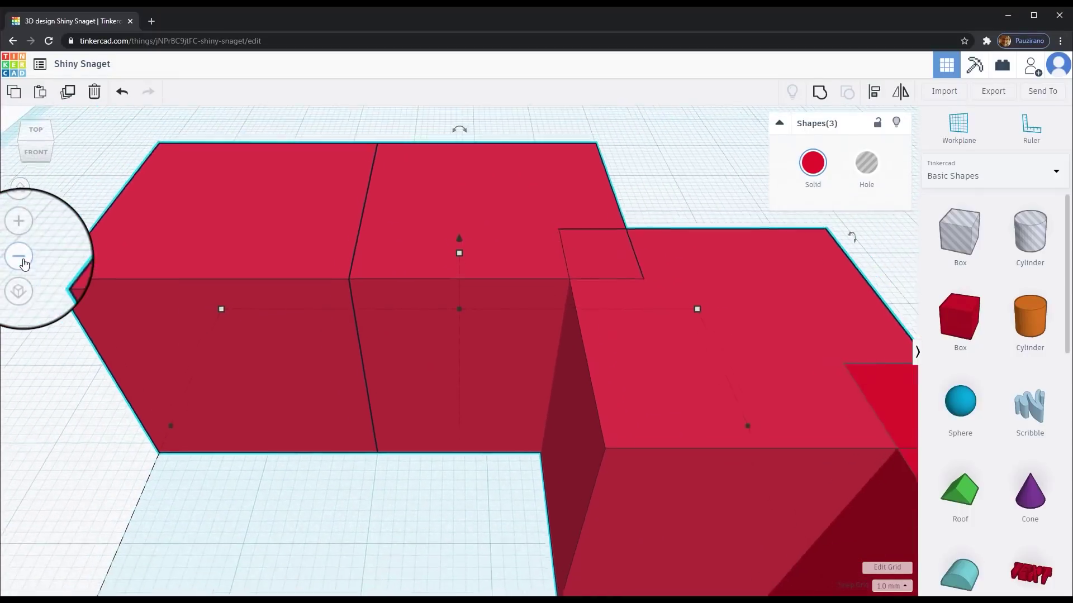
click(20, 258)
click(20, 258)
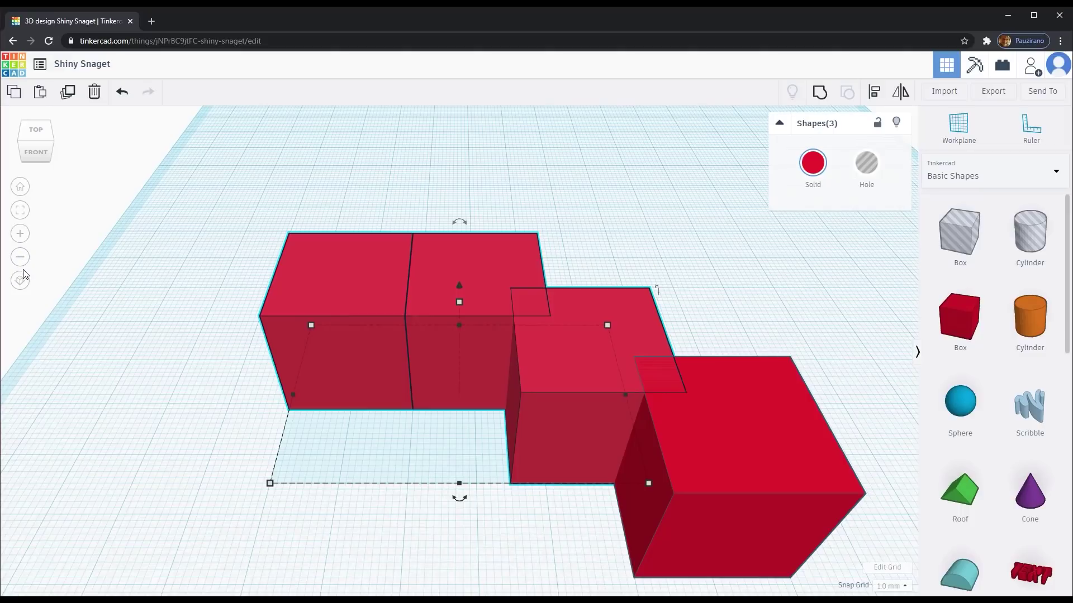
click(20, 284)
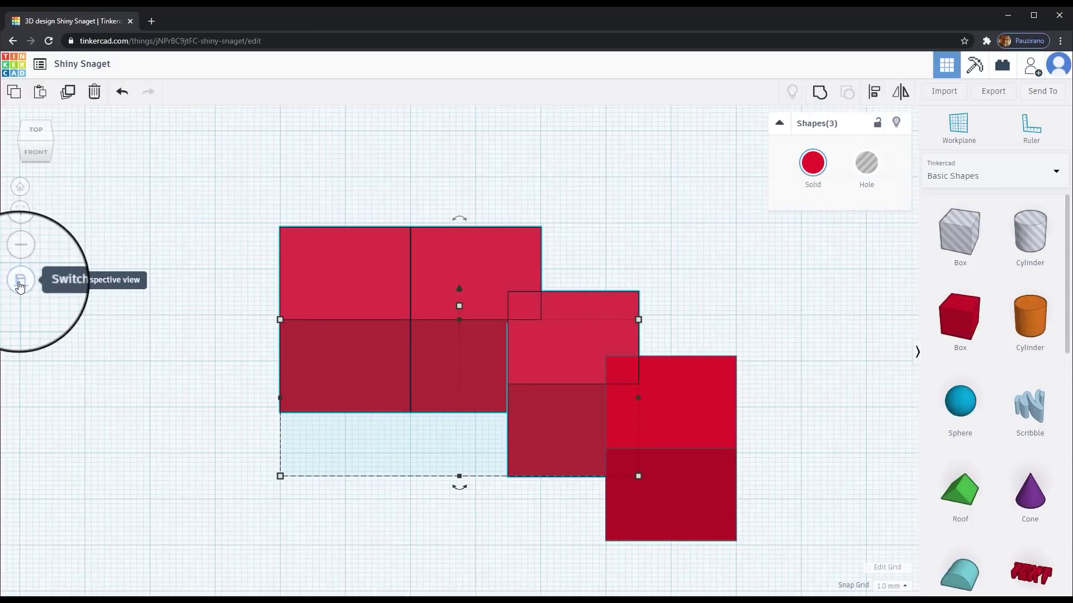
click(20, 285)
click(20, 285)
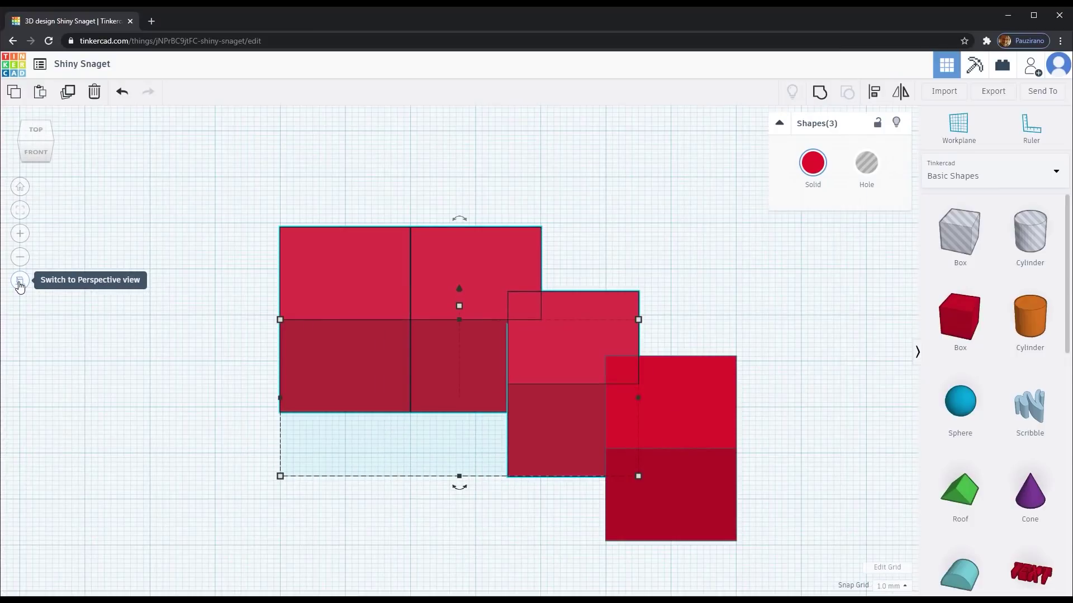
click(20, 285)
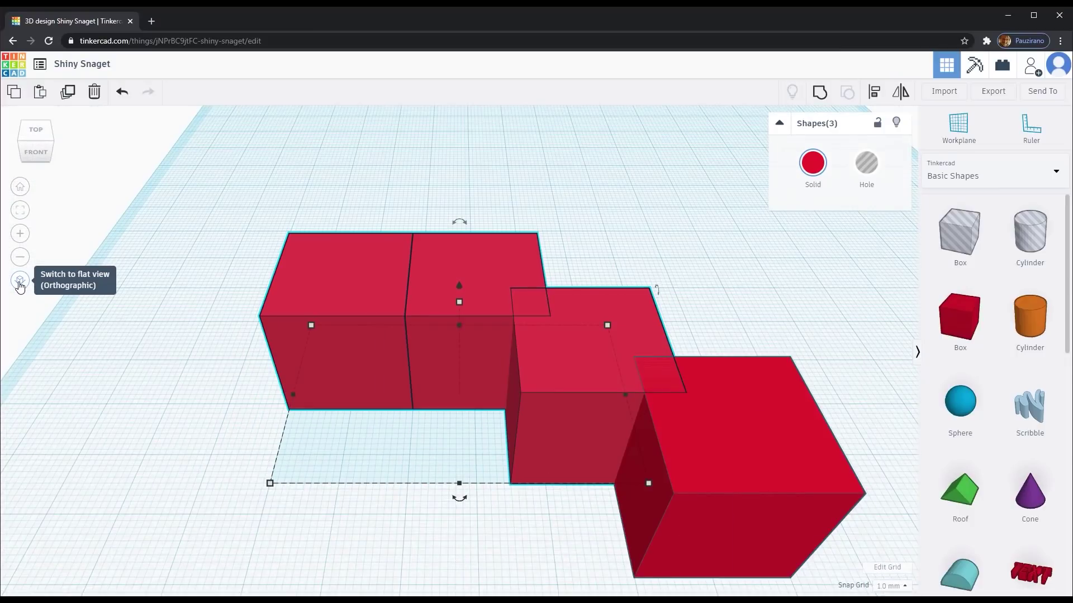
click(23, 190)
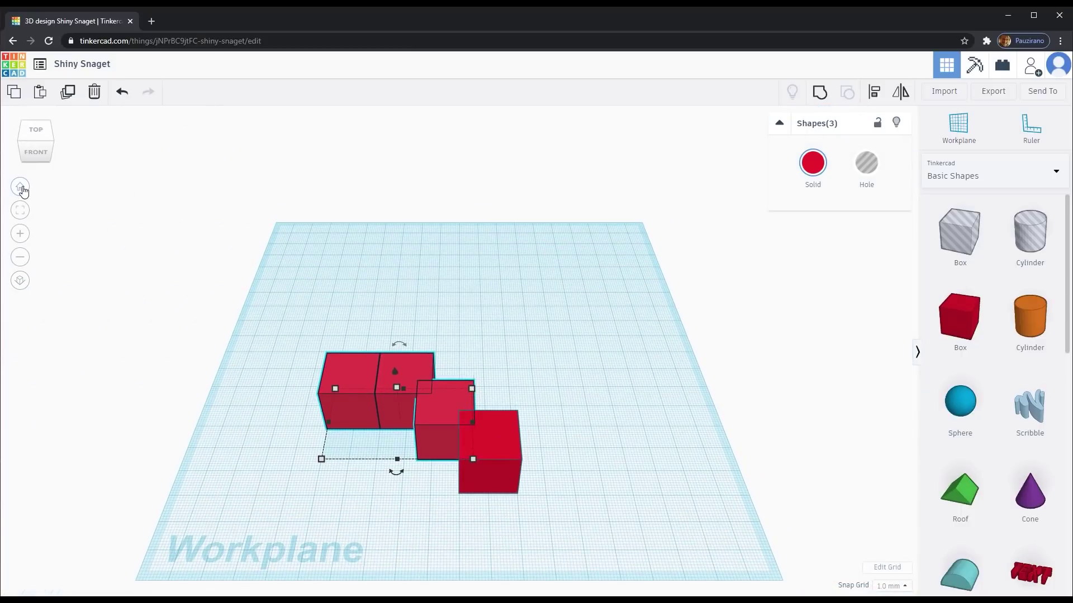
drag(309, 281, 519, 492)
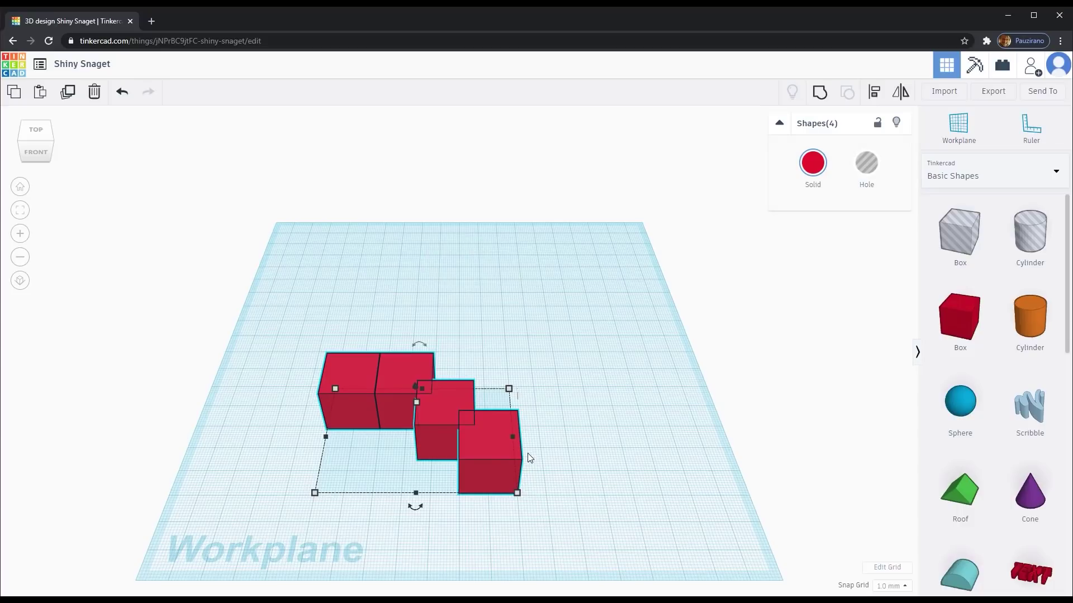
- Delete the four boxes and place a new box, cylinder and pyramid side by side
key(Delete)
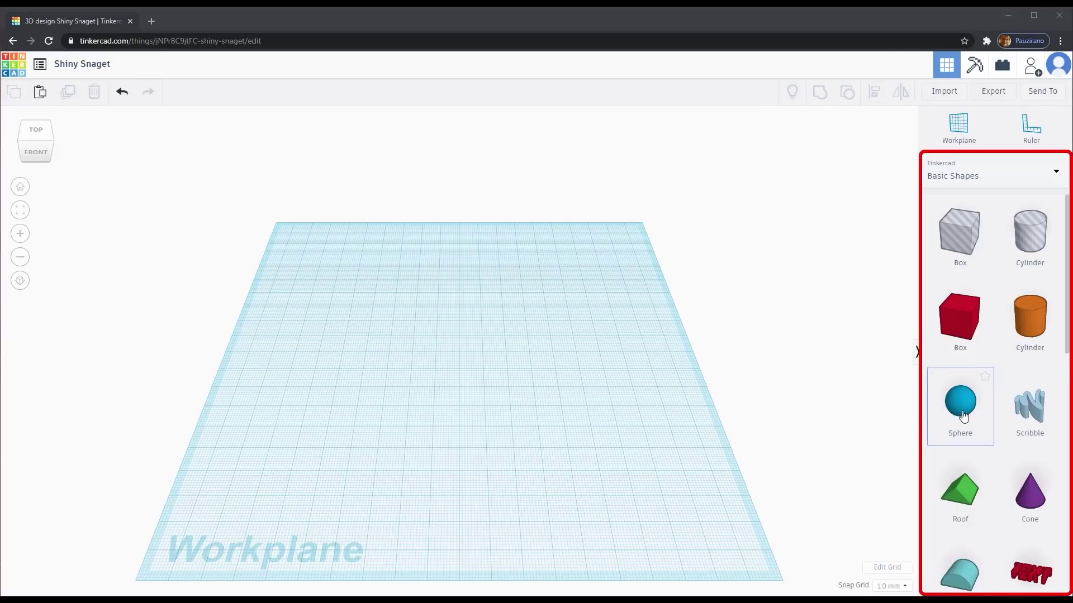
scroll(963, 415, down, 5)
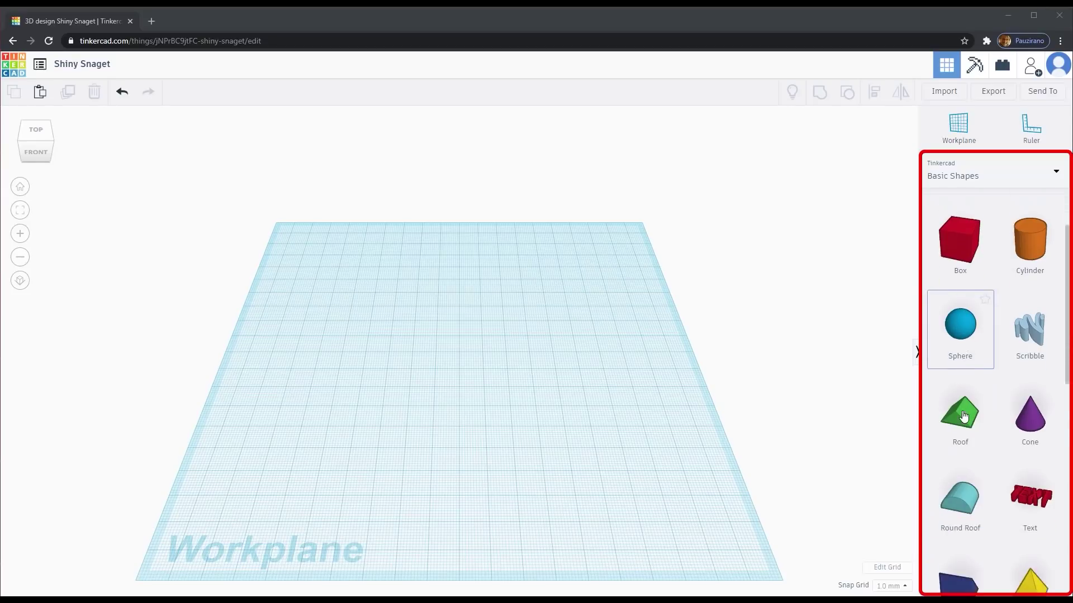
scroll(963, 415, down, 3)
scroll(965, 411, up, 8)
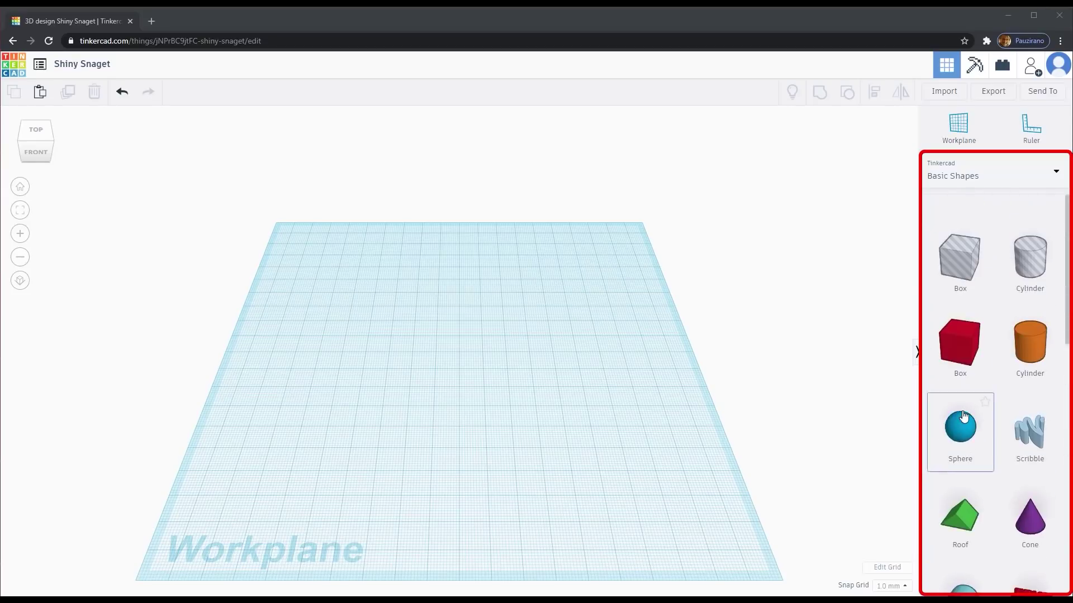
drag(960, 327, 331, 427)
drag(1030, 316, 433, 425)
scroll(995, 492, down, 3)
drag(1029, 497, 538, 424)
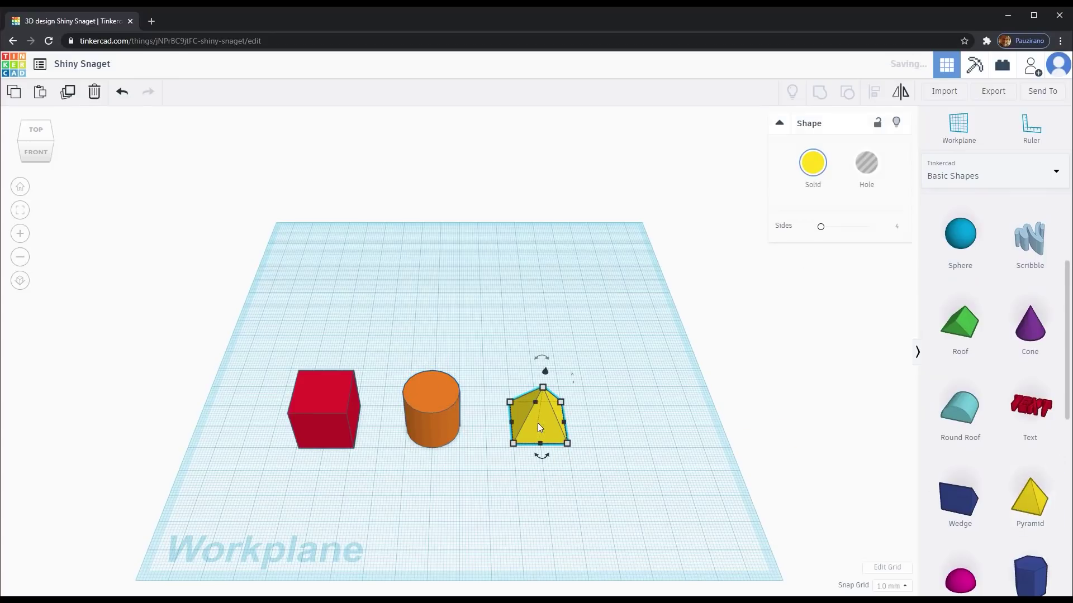
click(319, 432)
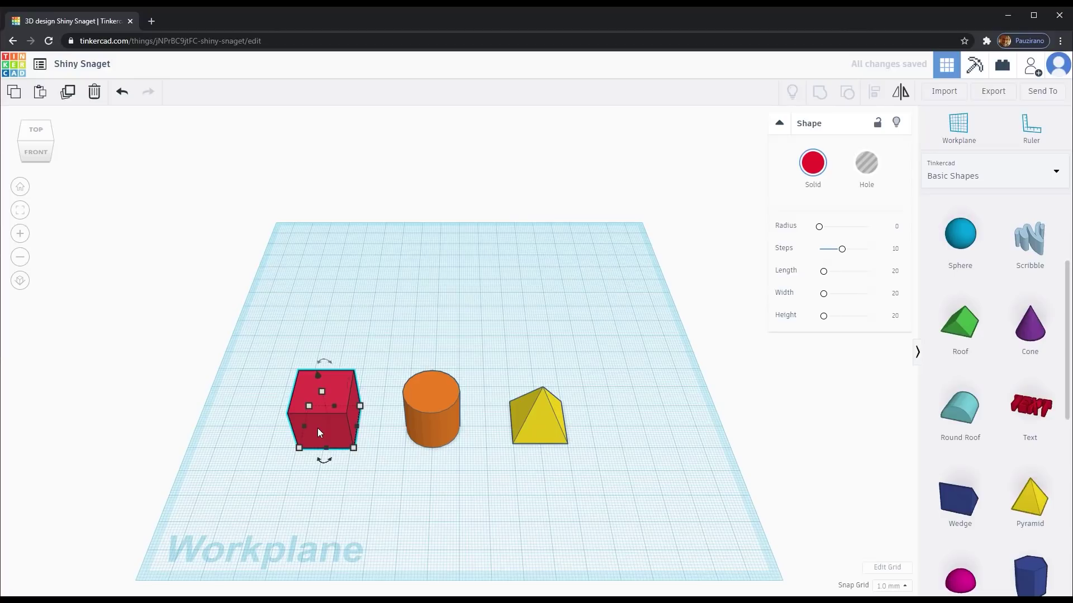
- Resize the red box to 24 wide and 24 high, then rotate it about its vertical axis
mouse_move(353, 448)
mouse_down()
mouse_move(391, 450)
mouse_move(379, 457)
mouse_move(367, 444)
mouse_up()
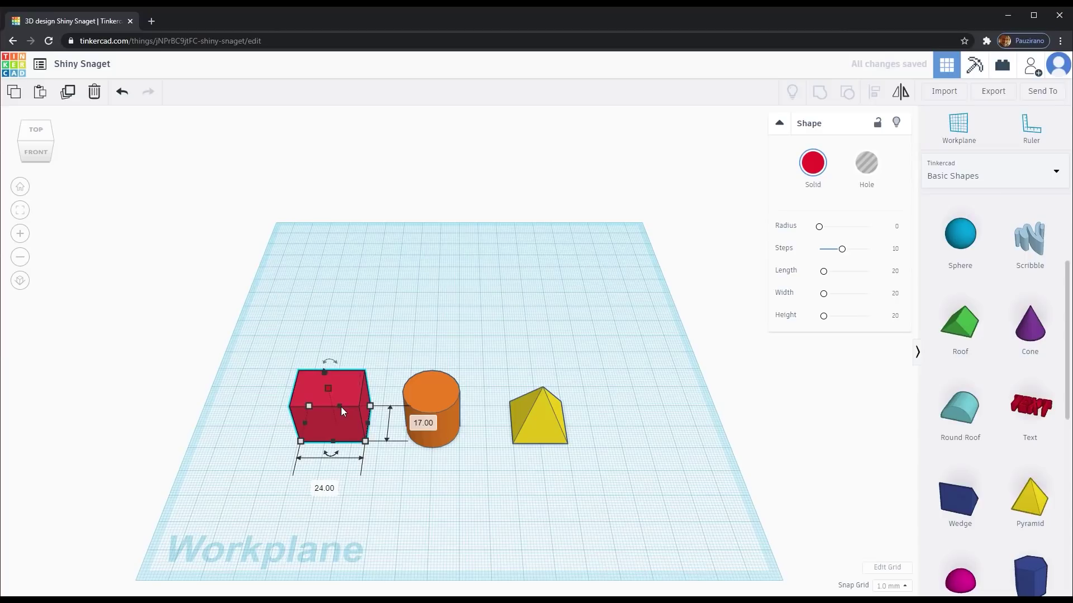
right_drag(363, 391, 307, 357)
drag(307, 350, 280, 285)
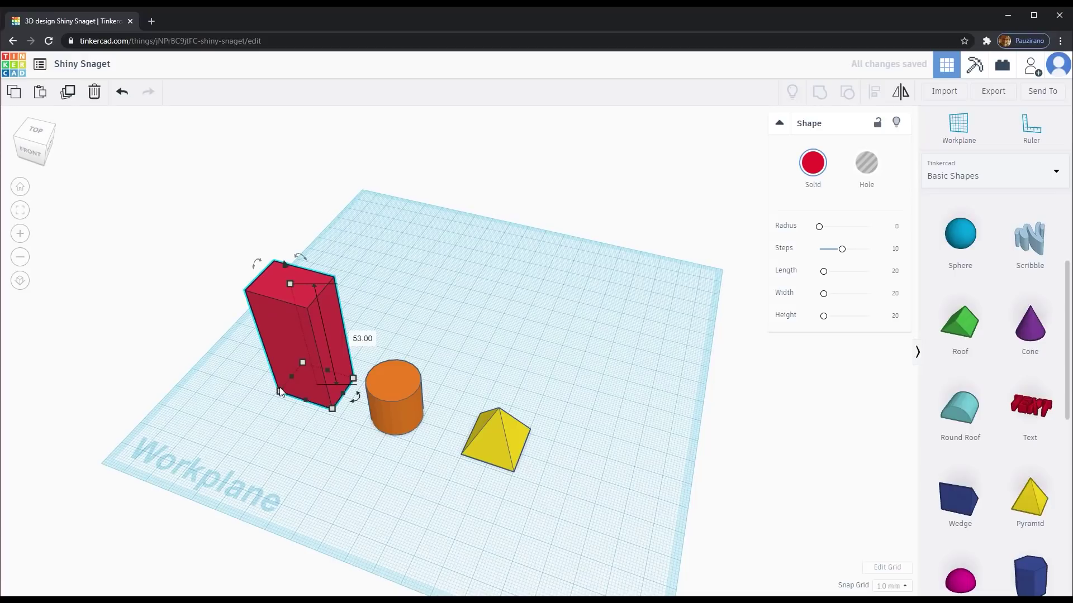
drag(299, 398, 345, 401)
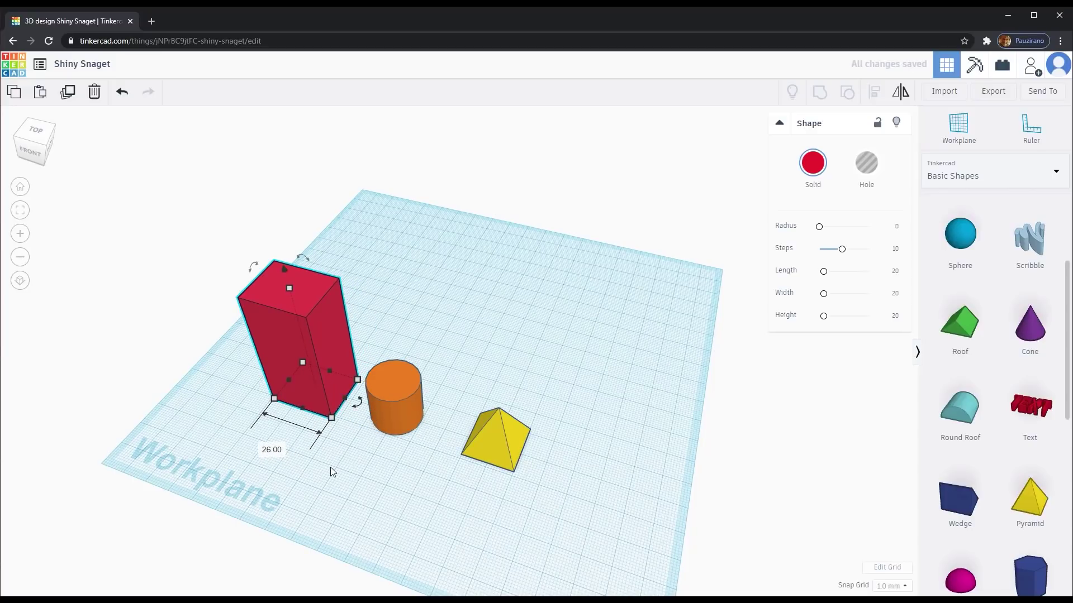
drag(290, 290, 295, 364)
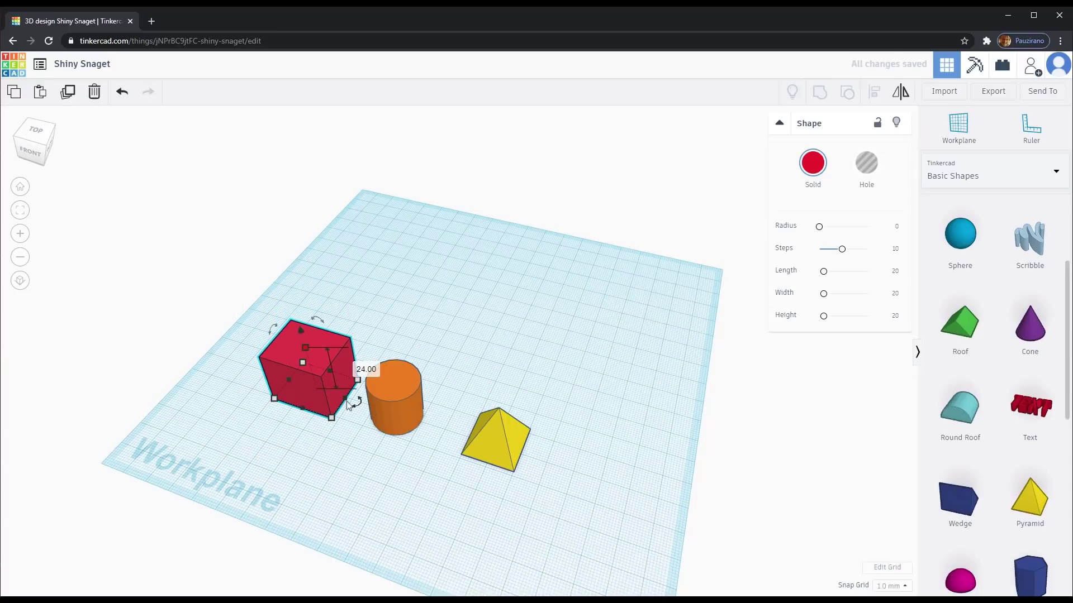
drag(280, 318, 317, 317)
mouse_move(356, 401)
mouse_down()
mouse_move(314, 425)
mouse_move(274, 413)
mouse_move(311, 427)
mouse_move(373, 398)
mouse_move(320, 358)
mouse_move(365, 402)
mouse_up()
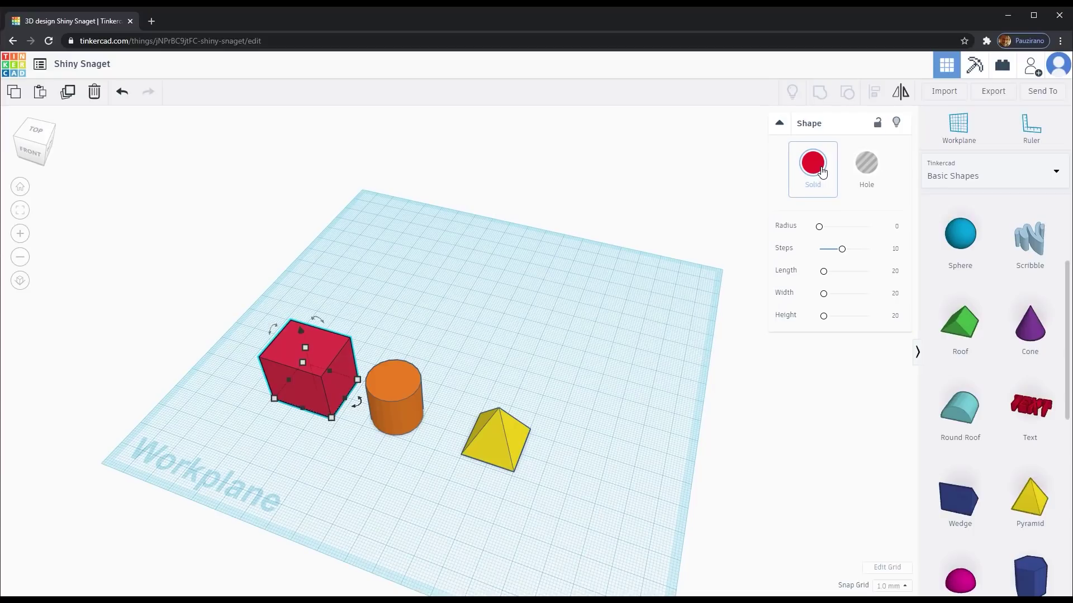
- Colour the box green, the cylinder magenta and the pyramid lilac
click(820, 169)
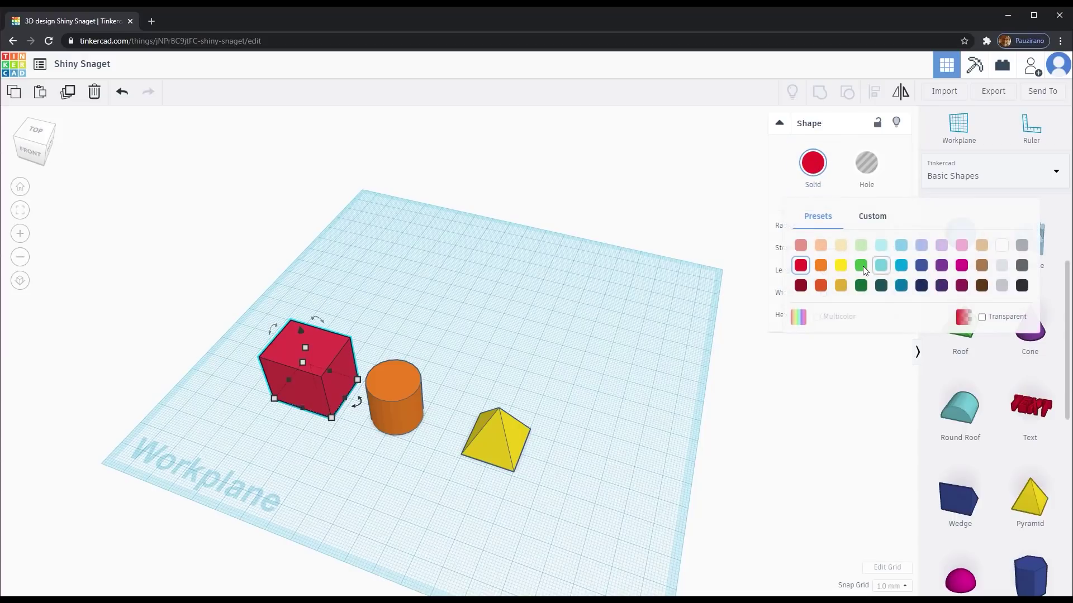
click(863, 266)
click(392, 408)
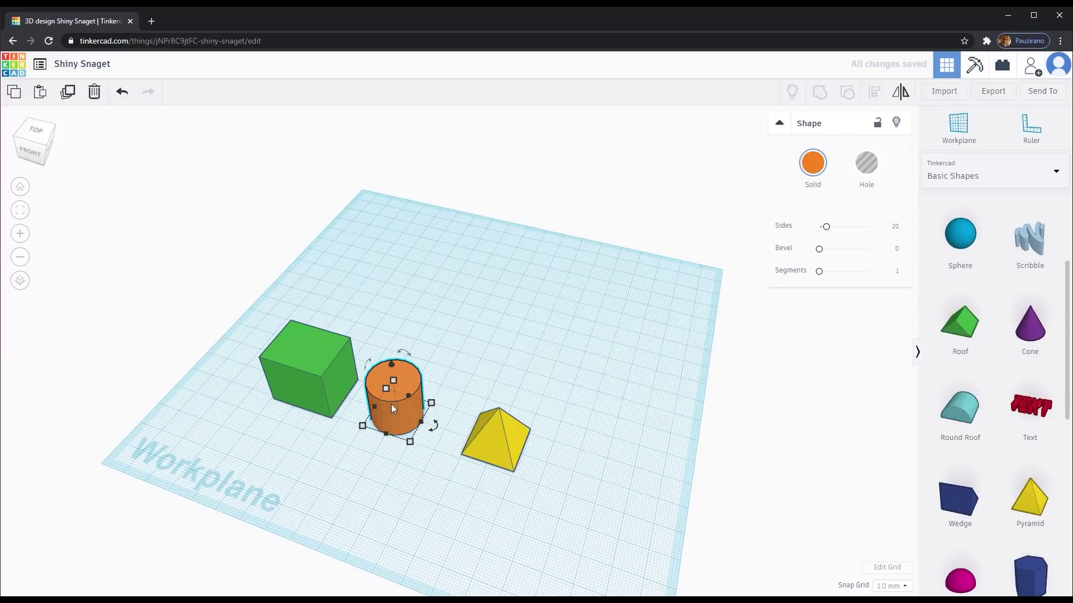
click(814, 167)
click(962, 266)
click(496, 450)
click(807, 177)
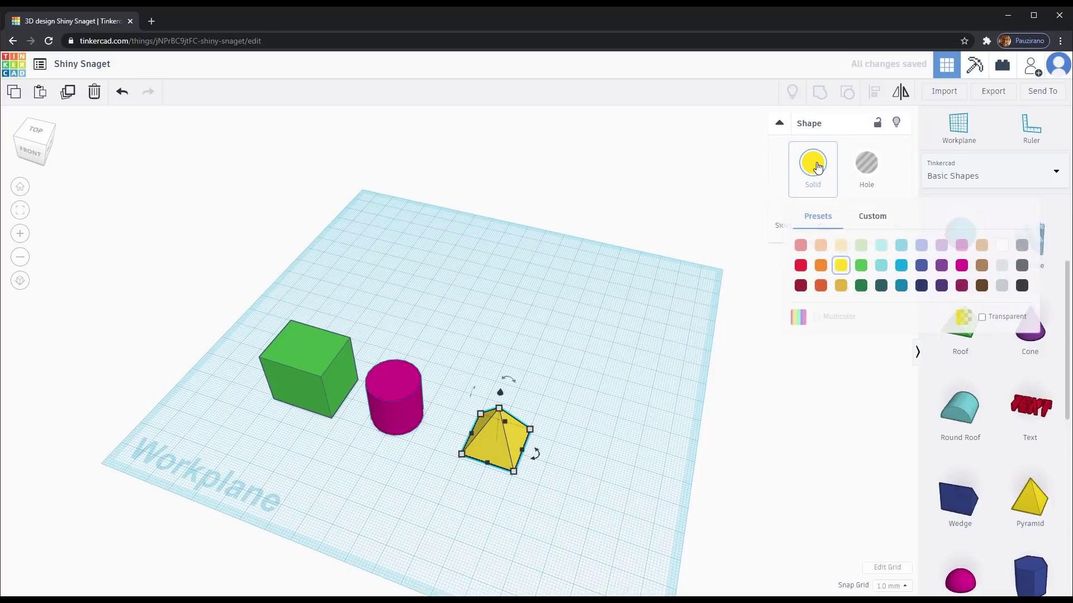
click(951, 249)
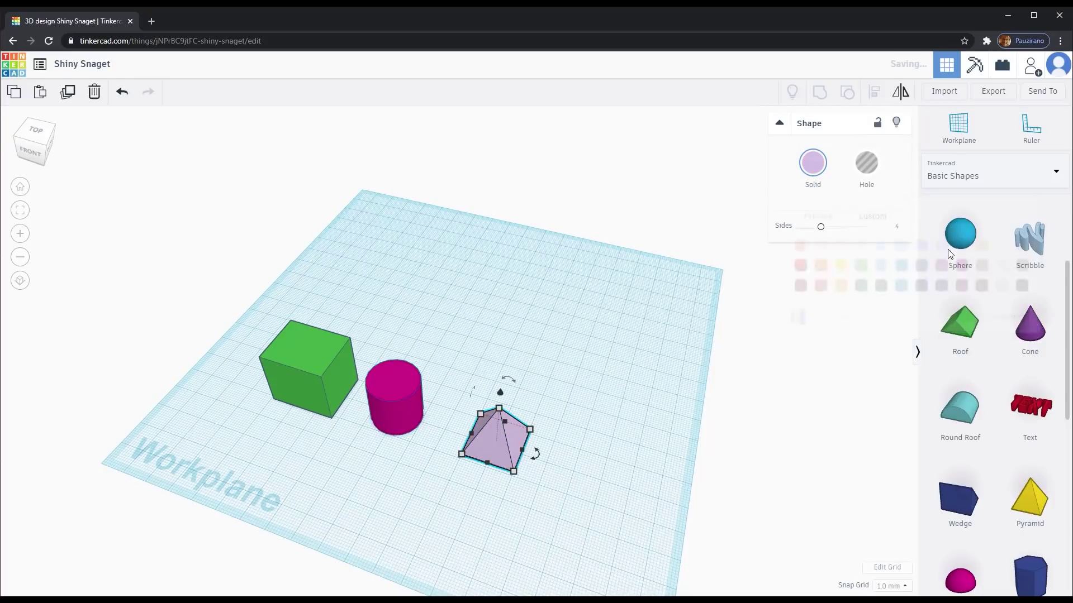
- Give the box 20 Steps and flatten it to 28.82 by 19.63 by 8.14
click(300, 387)
click(20, 212)
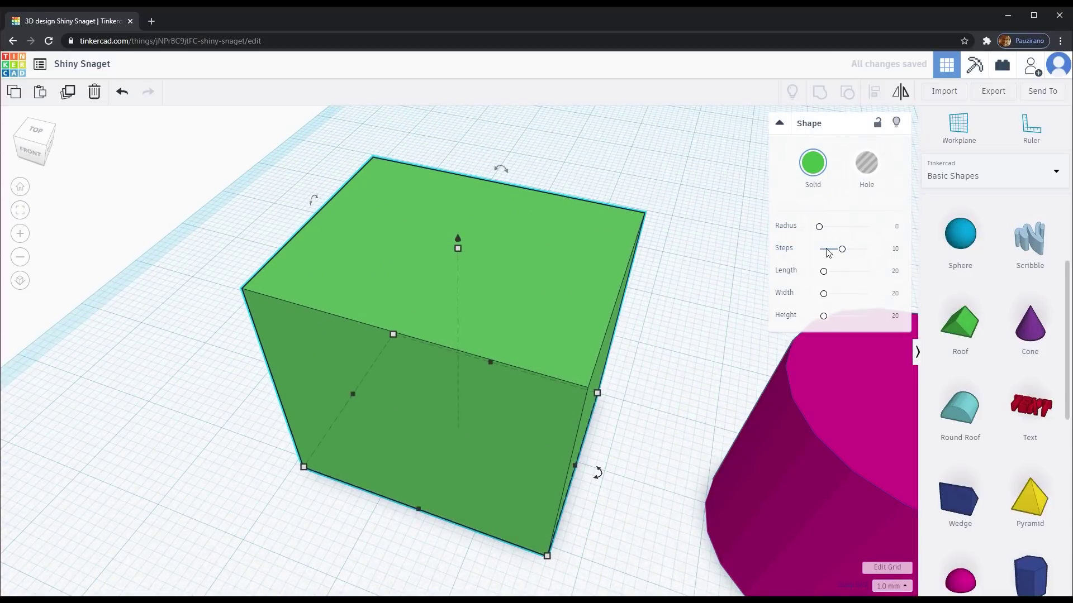
mouse_move(819, 226)
mouse_down()
mouse_move(842, 231)
mouse_move(832, 252)
mouse_move(817, 254)
mouse_move(868, 250)
mouse_move(814, 230)
mouse_up()
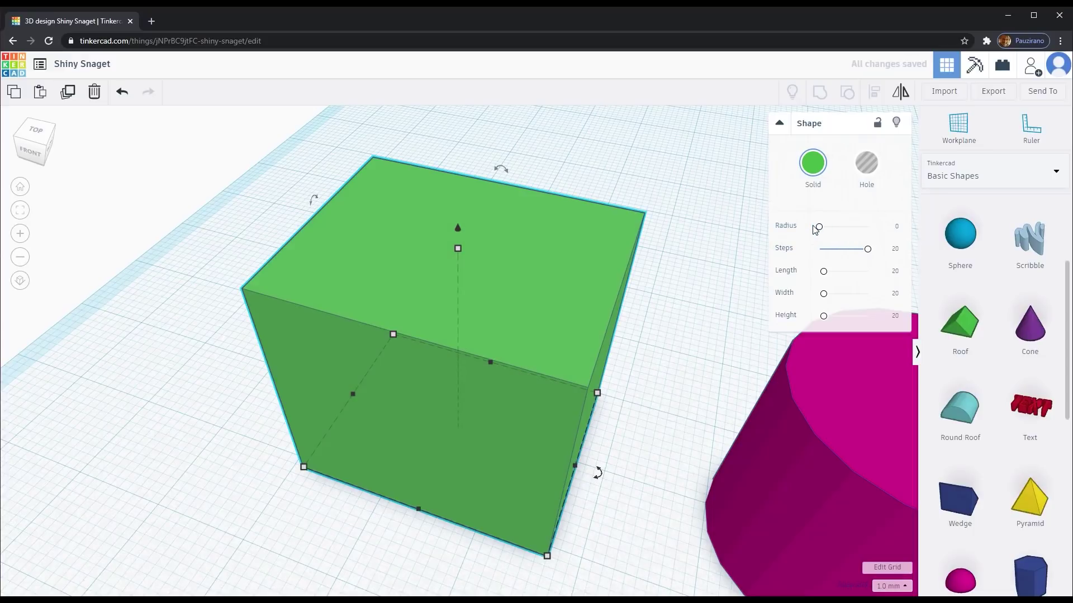
drag(823, 271, 820, 315)
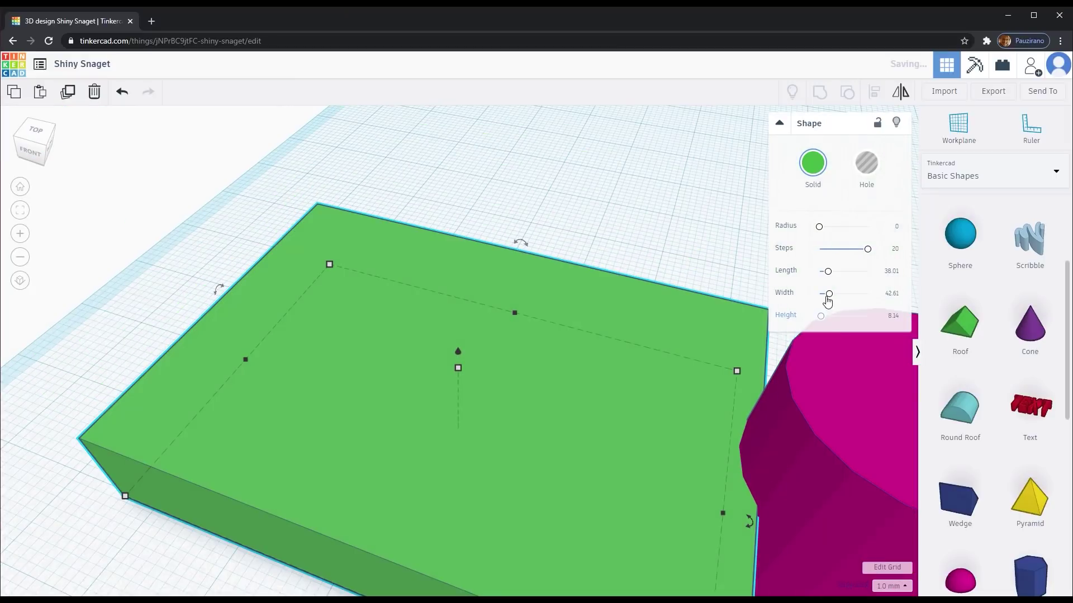
drag(828, 271, 823, 295)
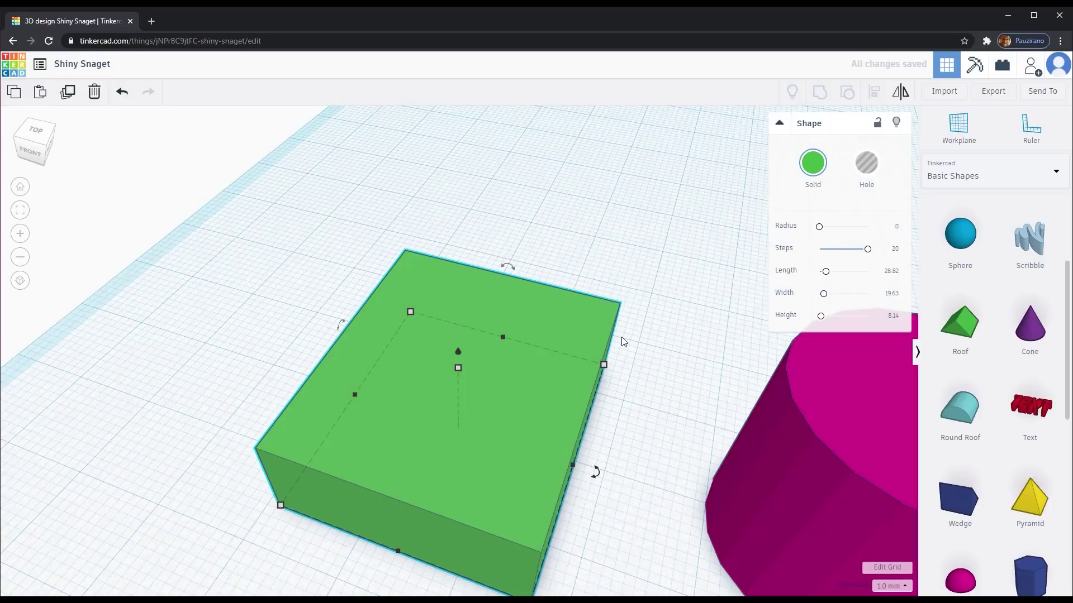
scroll(624, 340, down, 5)
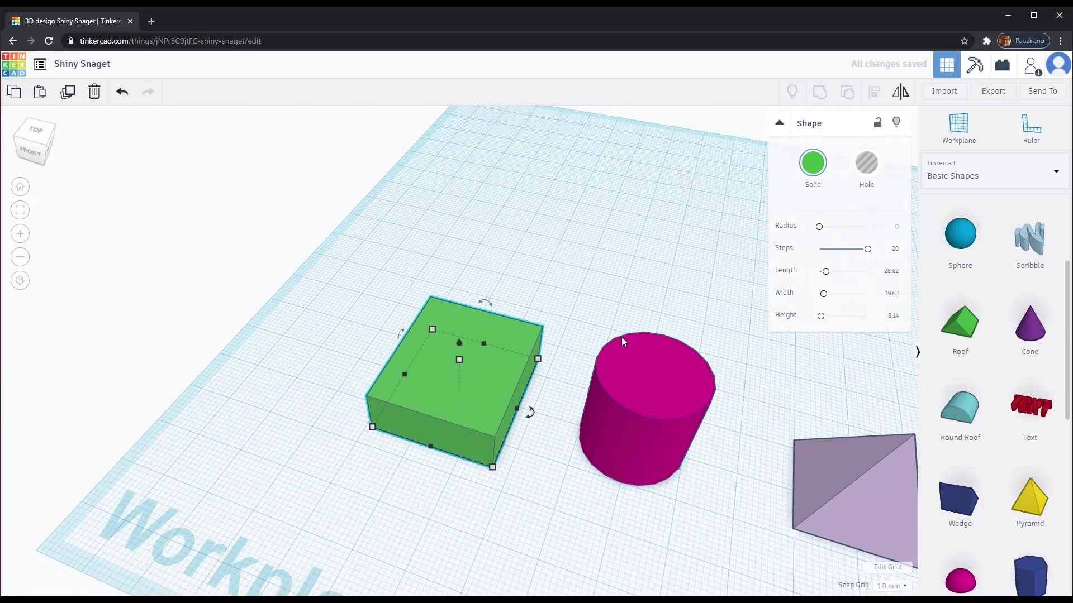
- Move the cylinder onto the box's middle, trial-group the two, then ungroup them
drag(618, 455, 433, 404)
drag(343, 256, 588, 508)
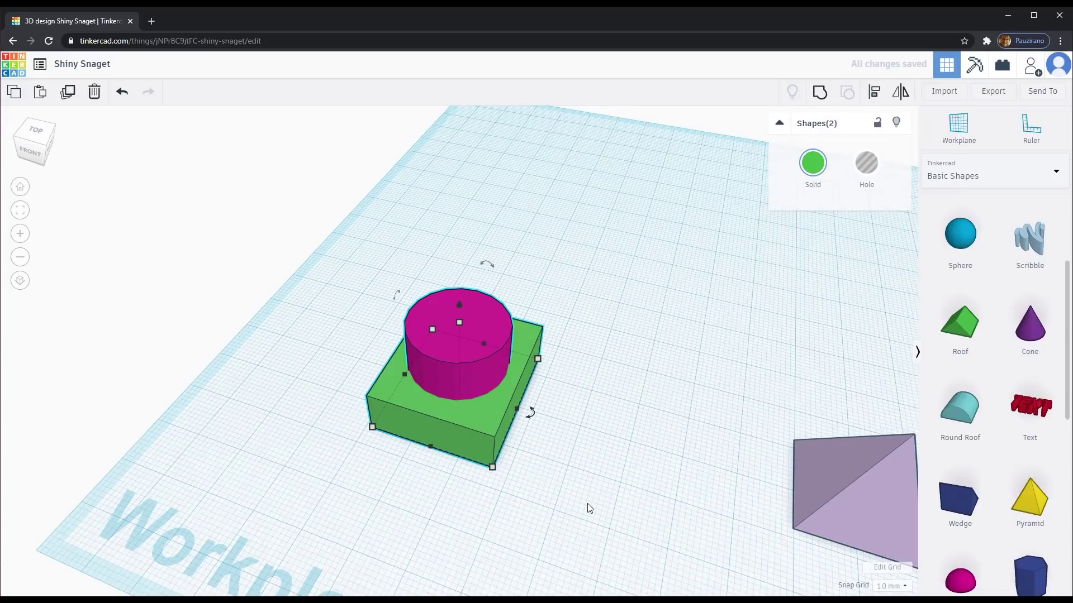
click(815, 98)
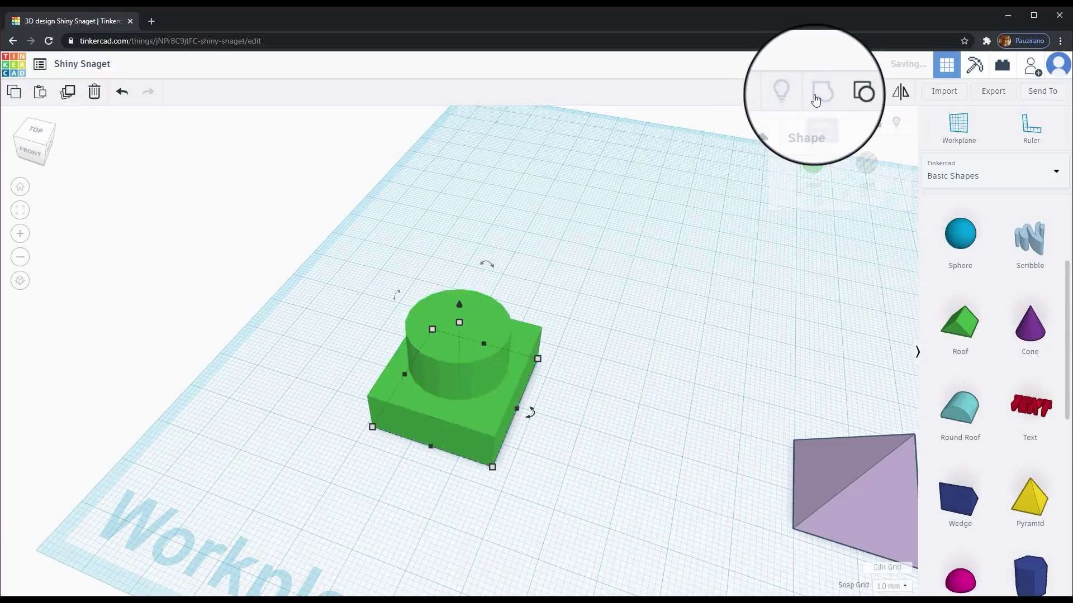
right_drag(703, 284, 685, 330)
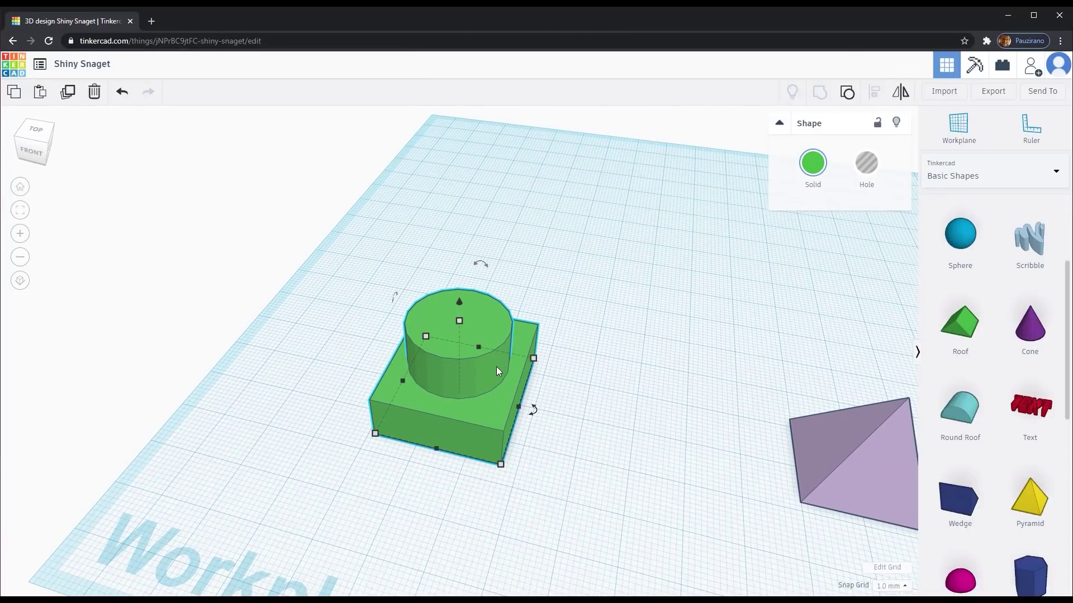
click(847, 92)
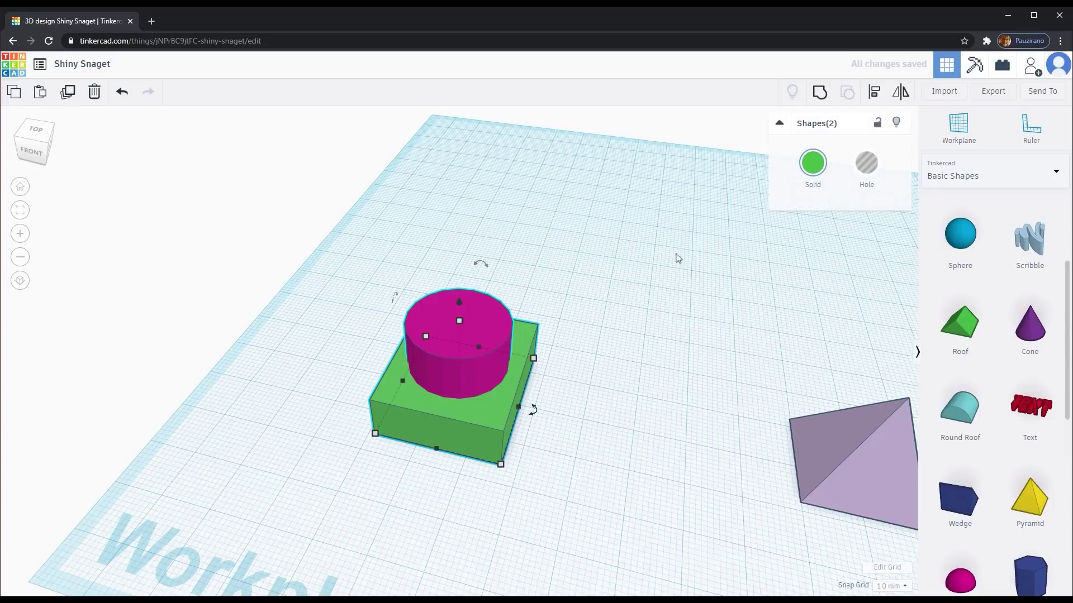
click(662, 327)
- Turn the cylinder into a hole and group it with the box to cut the hole
click(451, 375)
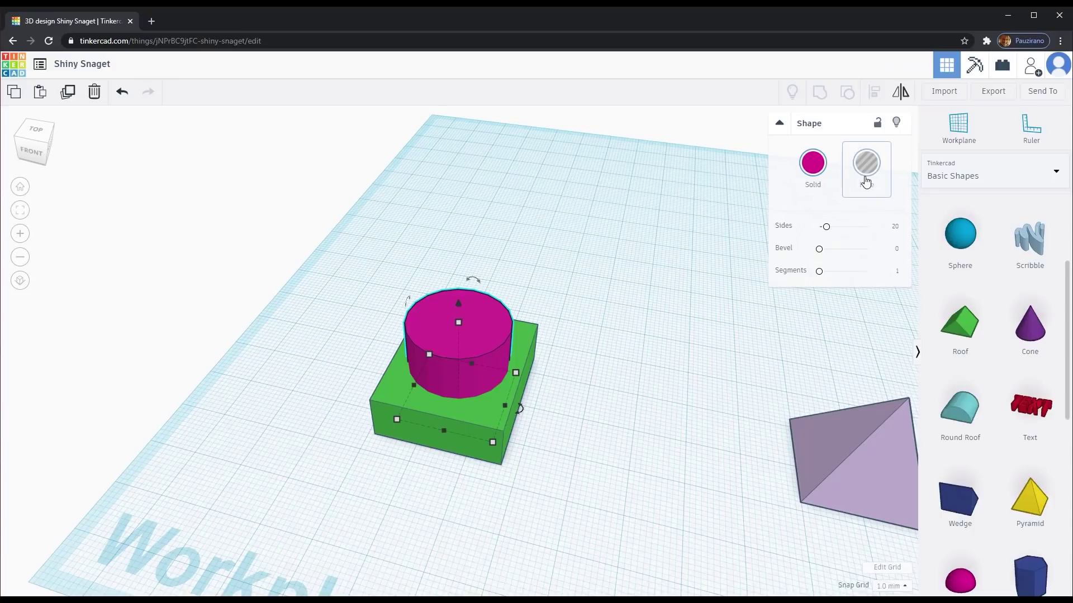
click(713, 309)
click(466, 359)
click(867, 163)
drag(374, 259, 560, 476)
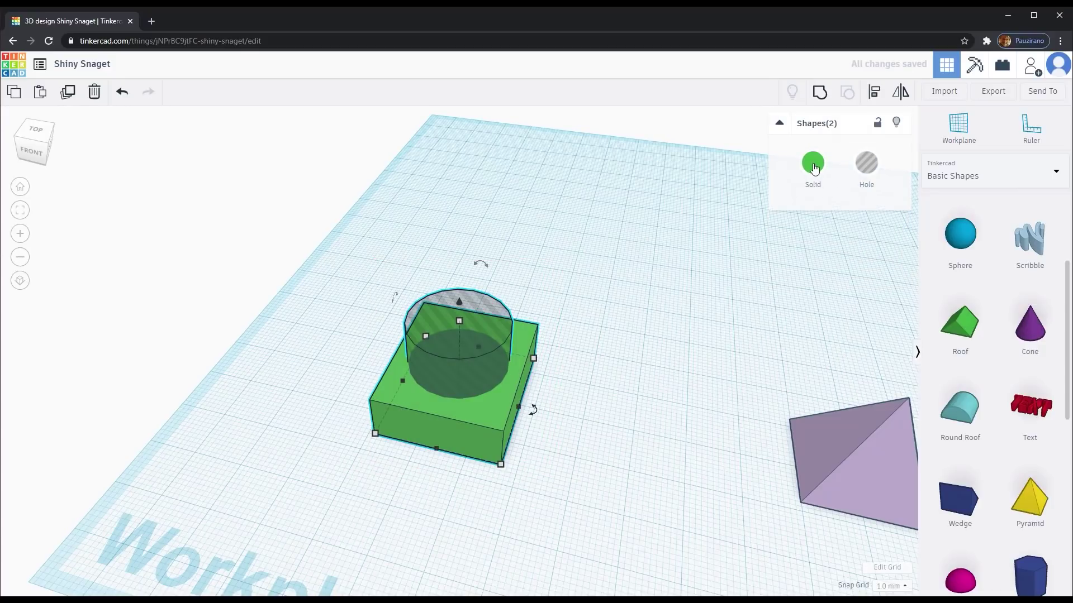
click(819, 92)
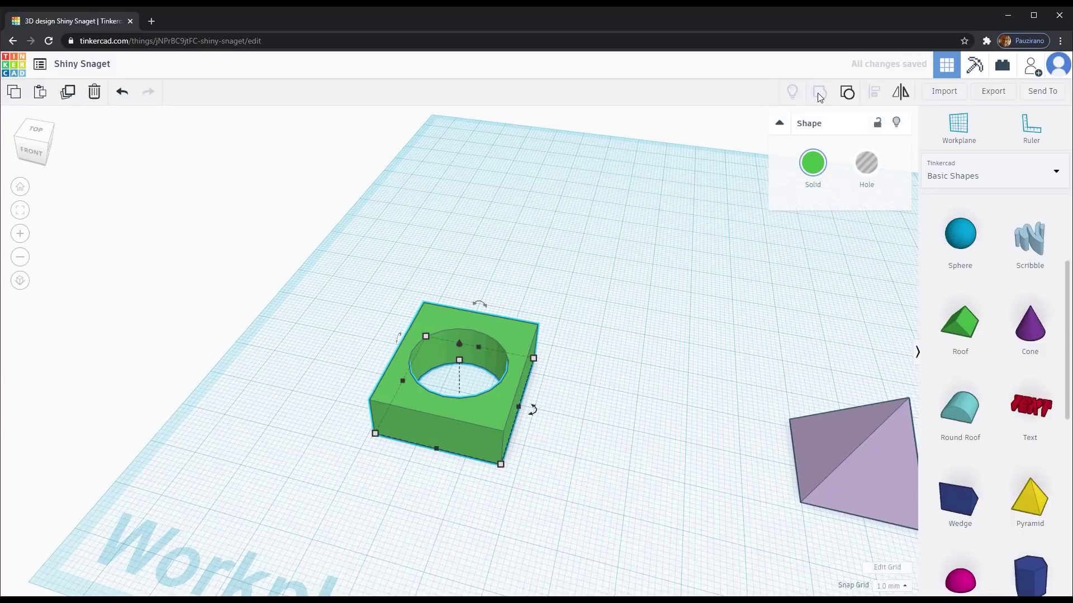
mouse_move(711, 266)
right_down()
mouse_move(689, 285)
mouse_move(726, 259)
right_up()
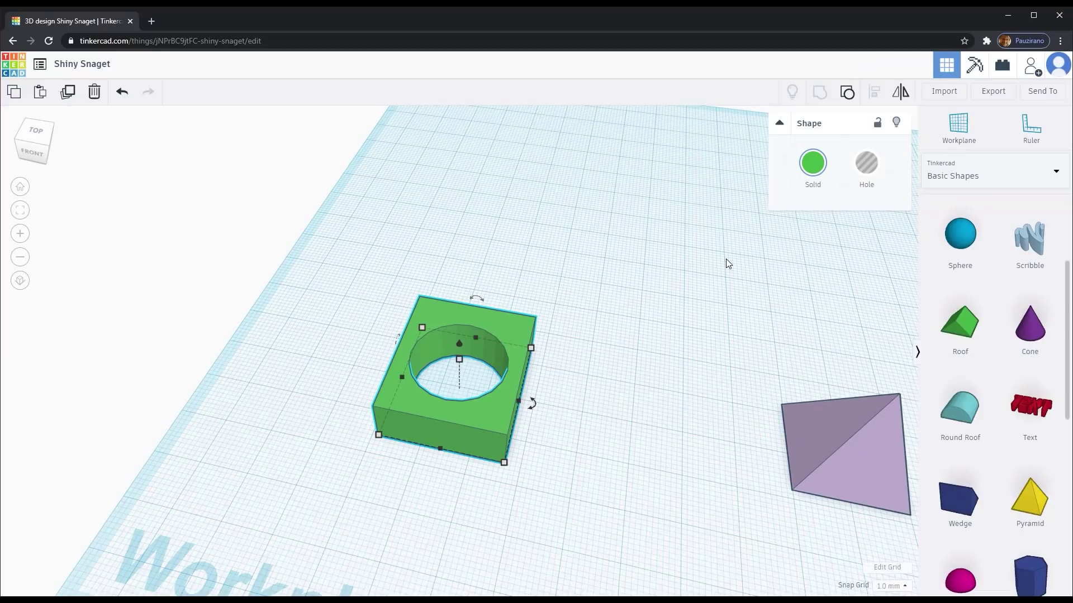
scroll(728, 264, down, 2)
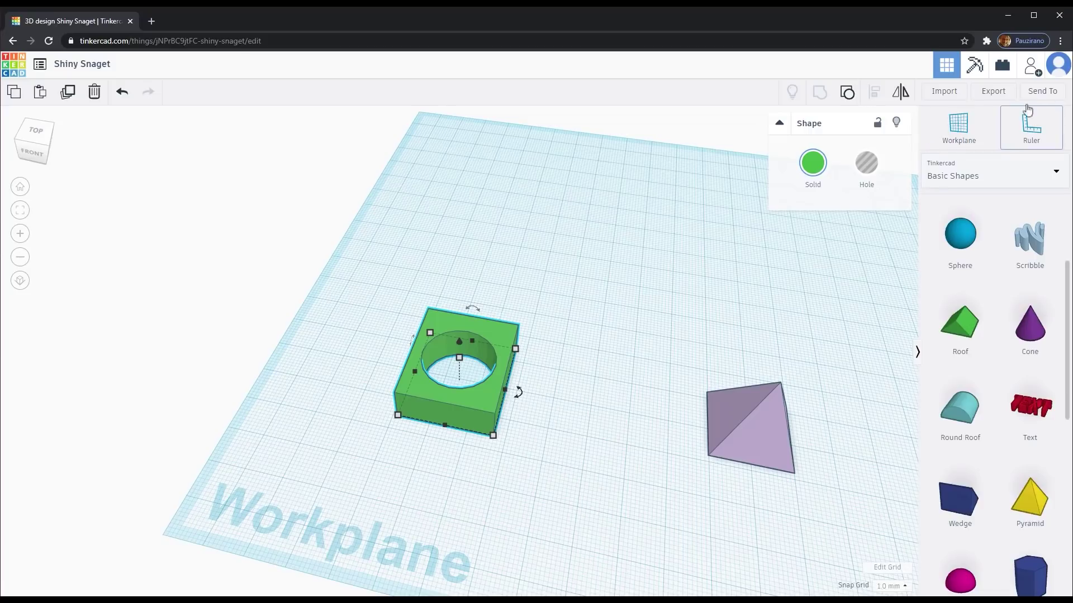
- Download a picture of the design as Shiny Snaget.png via Send To
click(1042, 95)
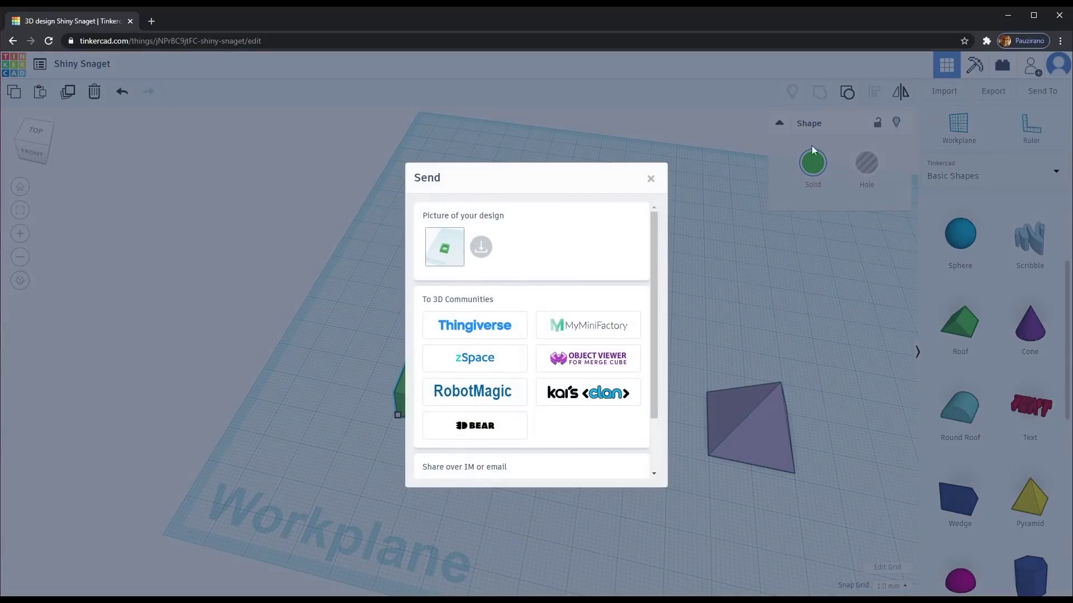
click(481, 248)
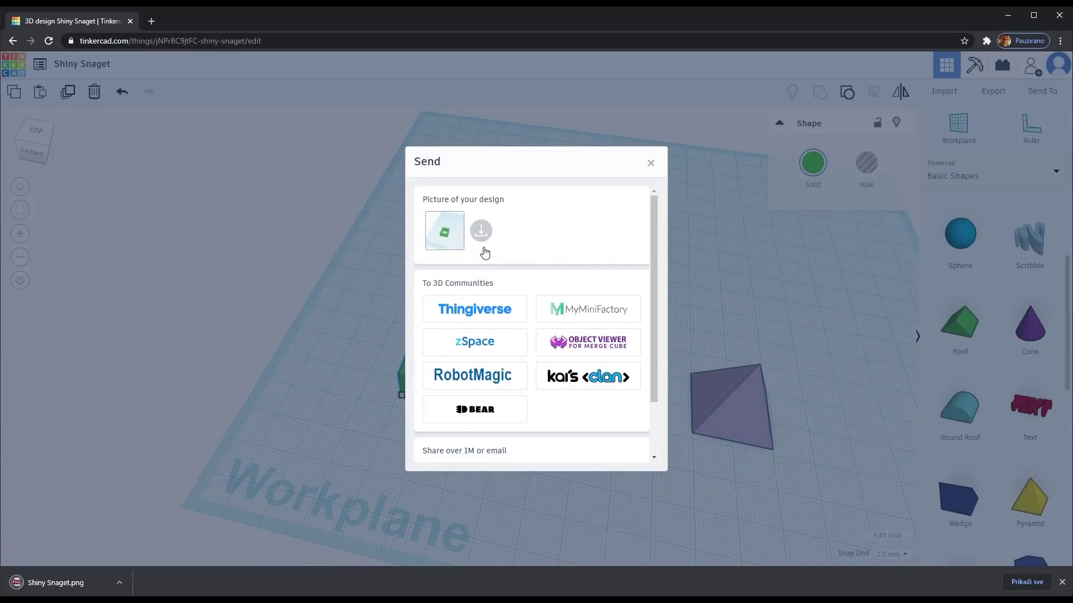
click(650, 162)
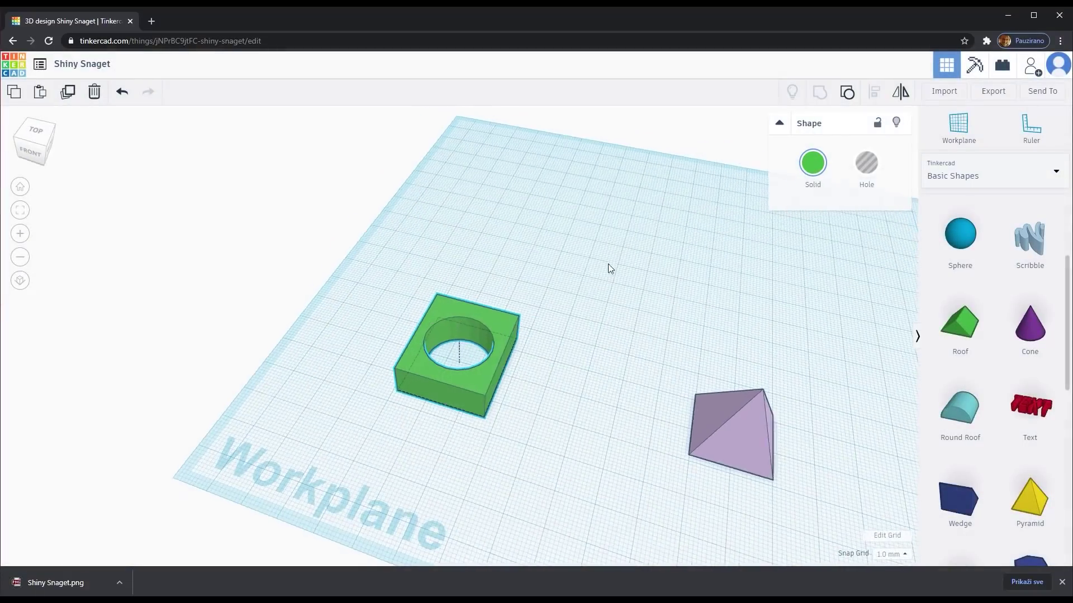
- Orbit and zoom to a new angle and download a second picture
right_drag(608, 268, 552, 253)
scroll(552, 253, up, 2)
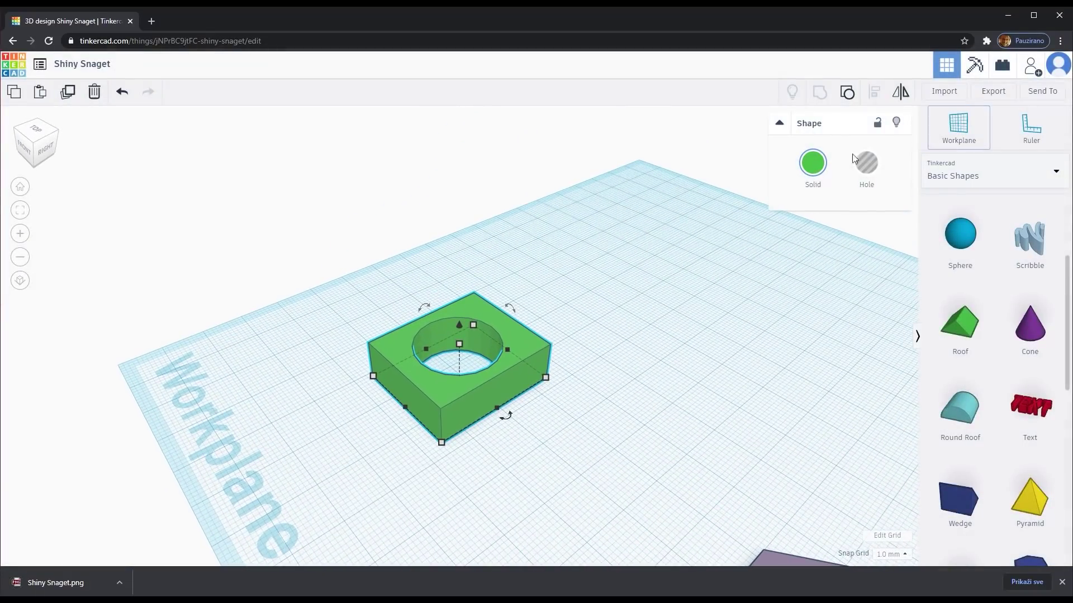
click(1042, 91)
click(482, 232)
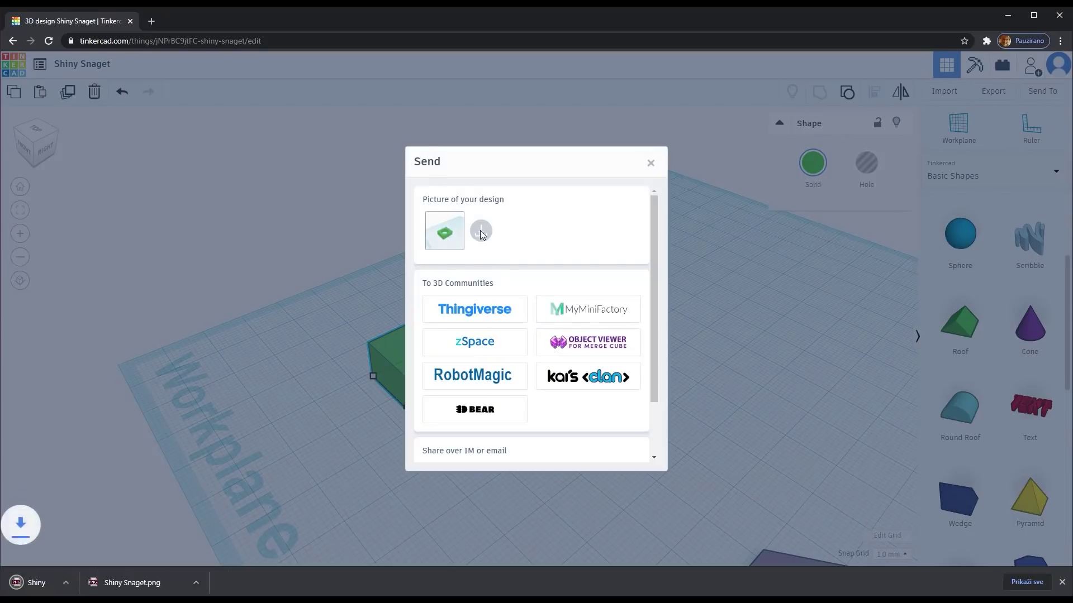